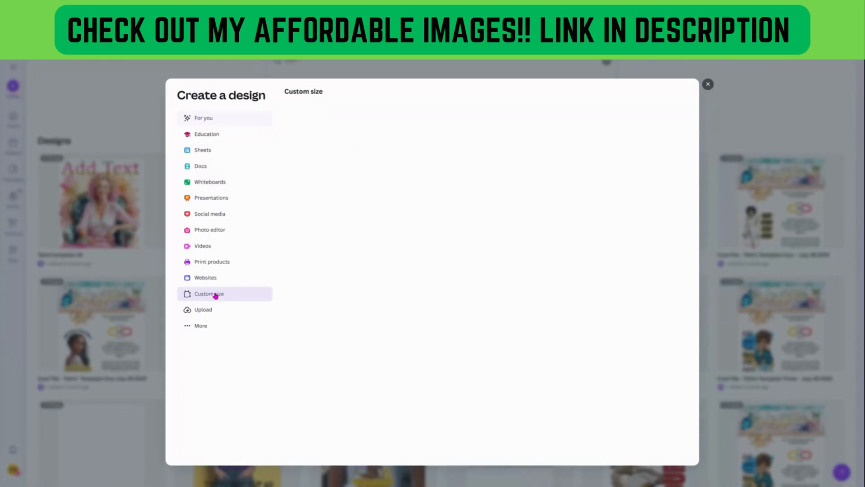
Create a new custom-size design of 12 × 16 inches.
left_click(460, 130)
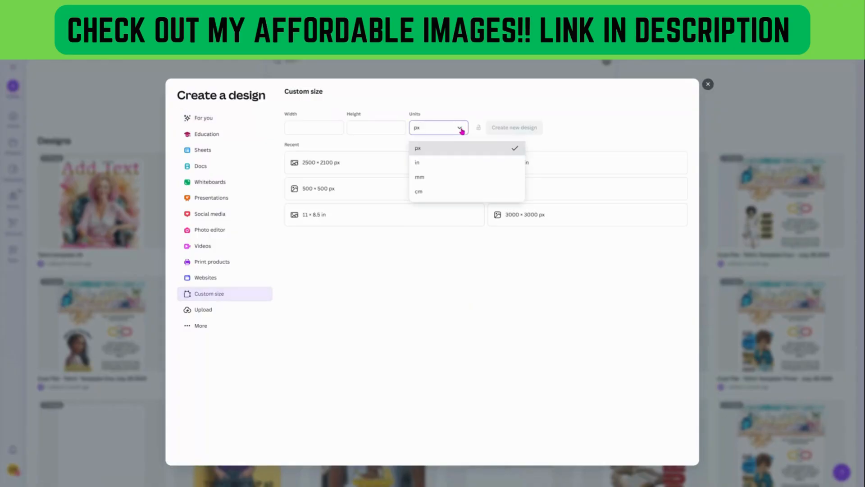
left_click(432, 167)
left_click(315, 129)
type("12")
left_click(367, 127)
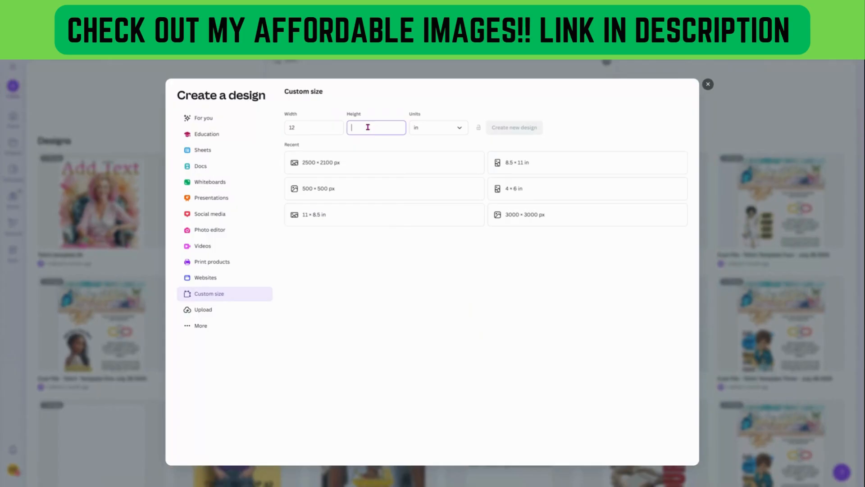
type("16")
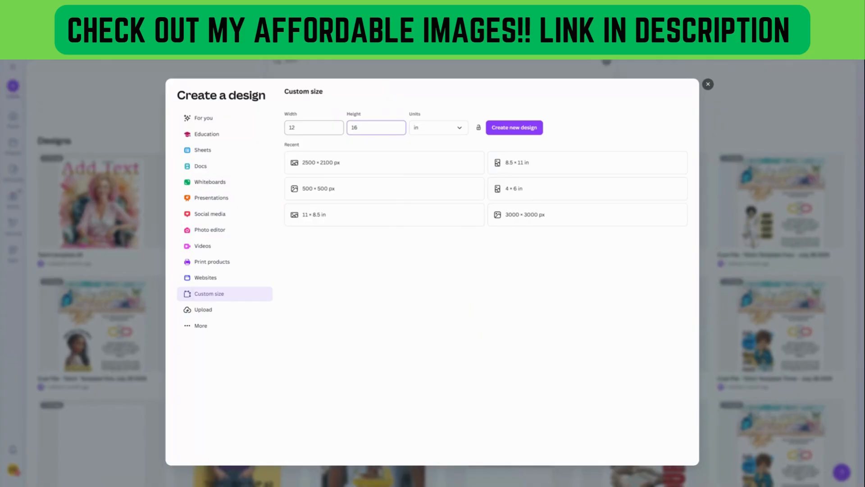
key("Return")
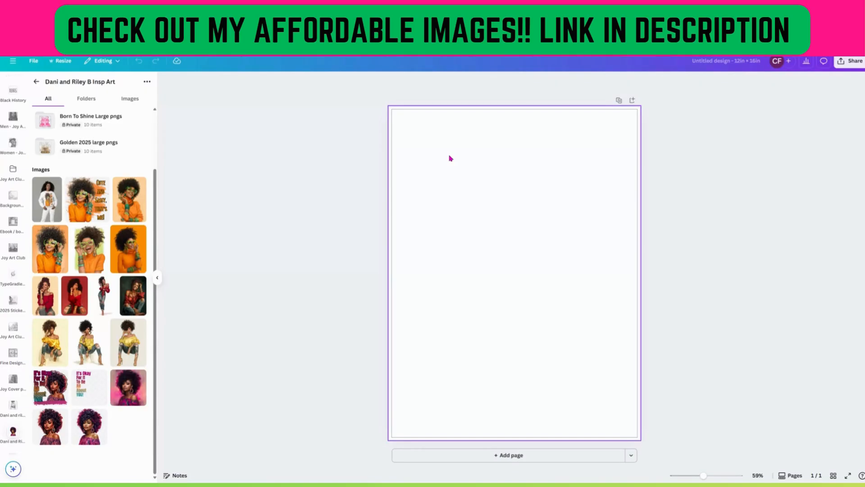
Turn off the print bleed display for the design.
left_click(419, 117)
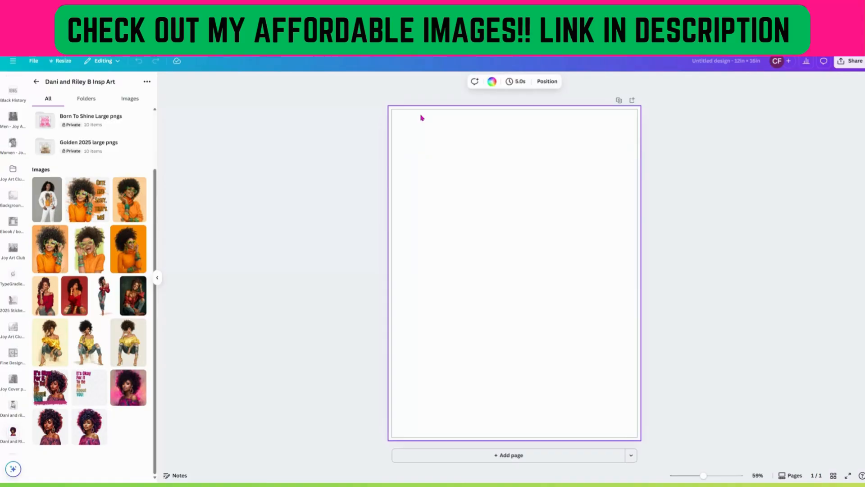
left_click(33, 63)
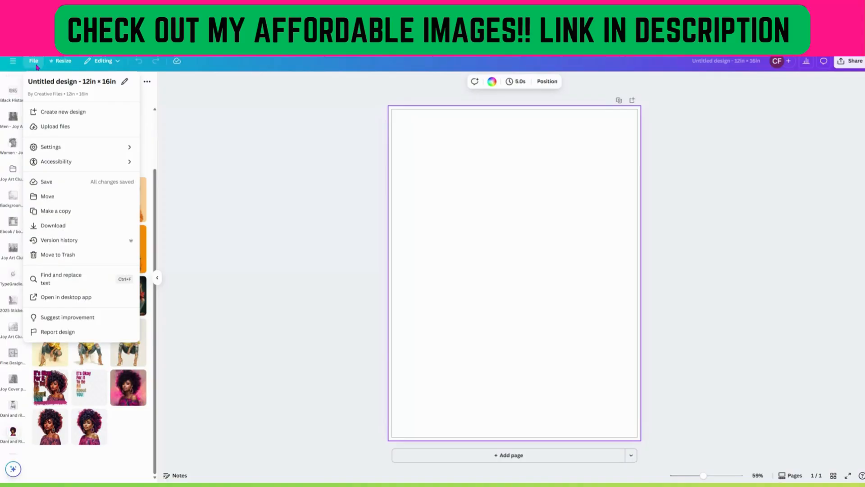
mouse_move(90, 146)
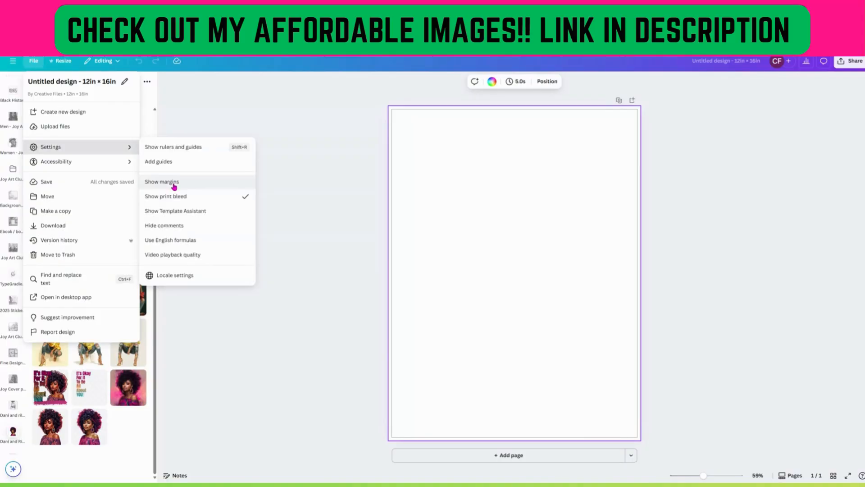
left_click(173, 197)
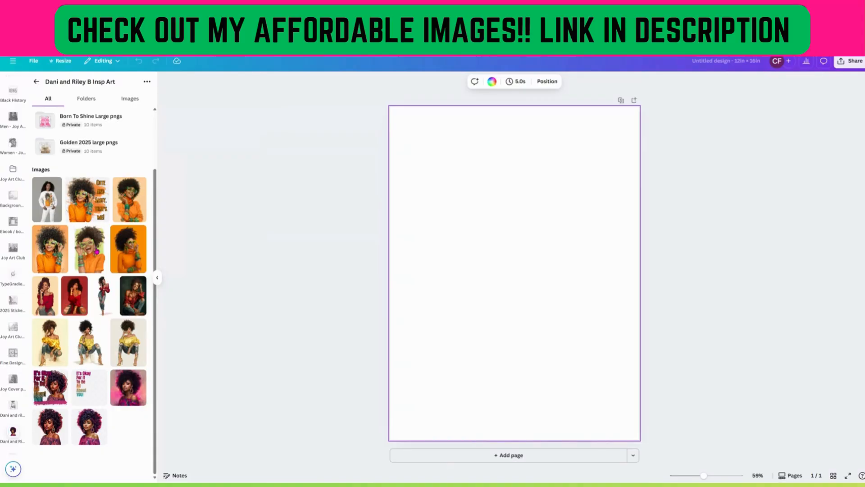
Add the laughing woman with green glasses and orange top image from the folder to the page.
scroll(139, 266, "up", 2)
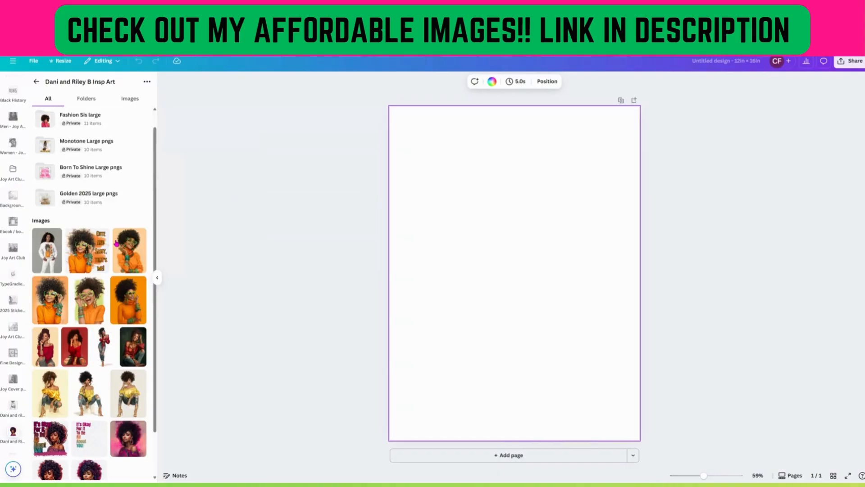
scroll(116, 243, "down", 2)
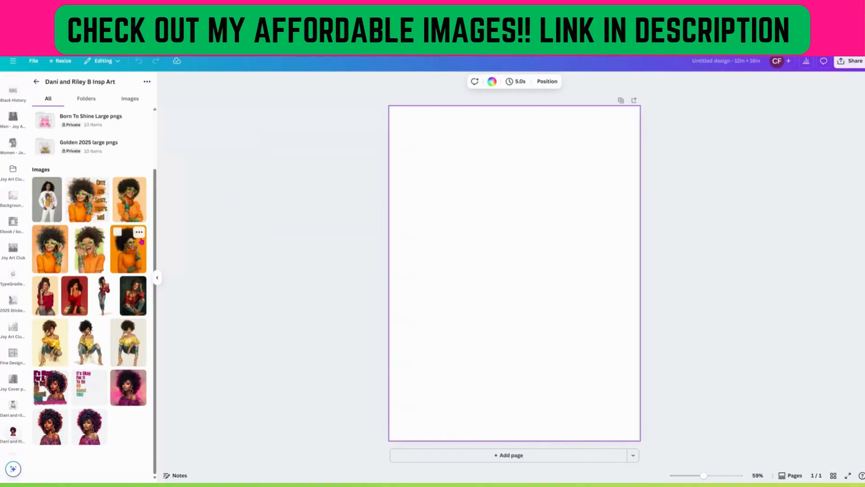
left_click(92, 262)
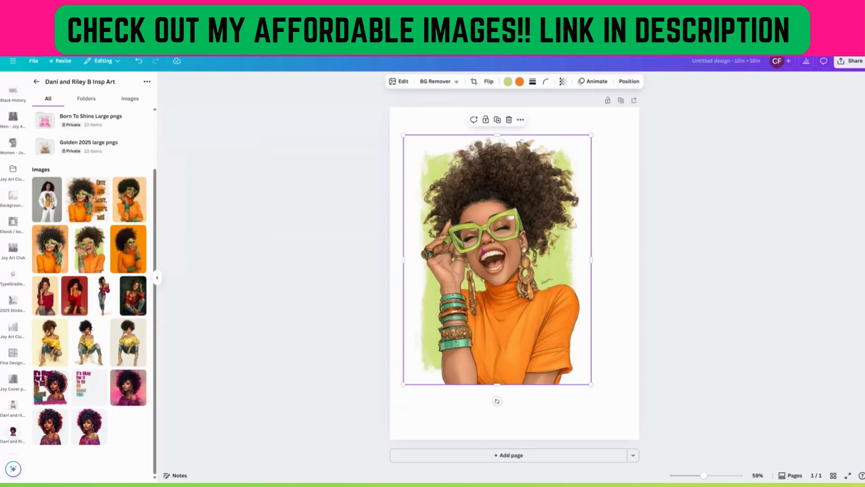
Reposition the woman image on the page and remove its background with BG Remover.
left_click_drag(482, 250, 540, 260)
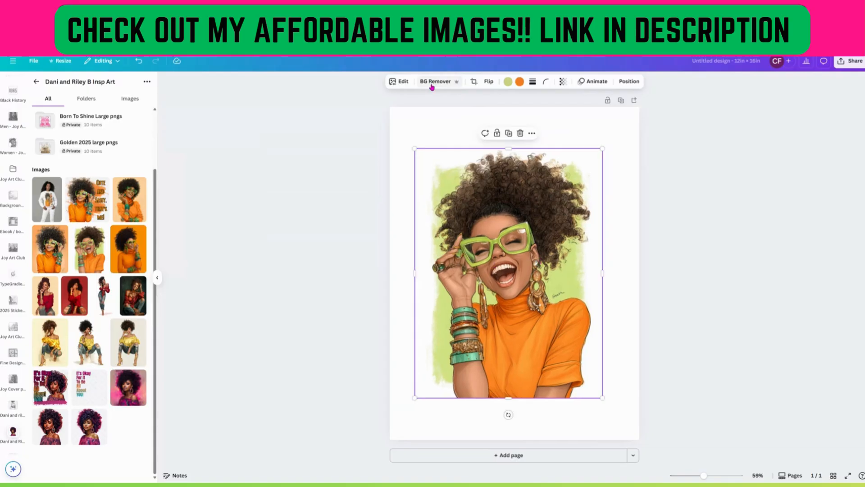
left_click(433, 81)
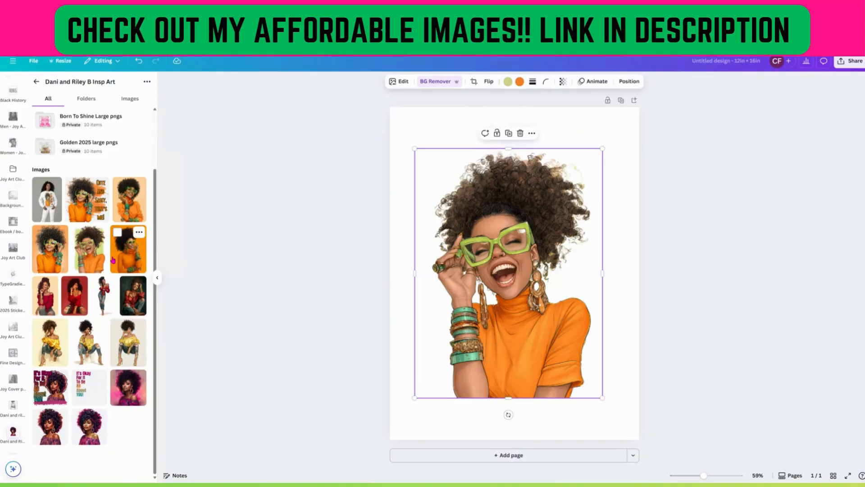
Drop other folder images onto the woman picture to try replacing it, then reposition it on the page.
left_click_drag(112, 259, 510, 321)
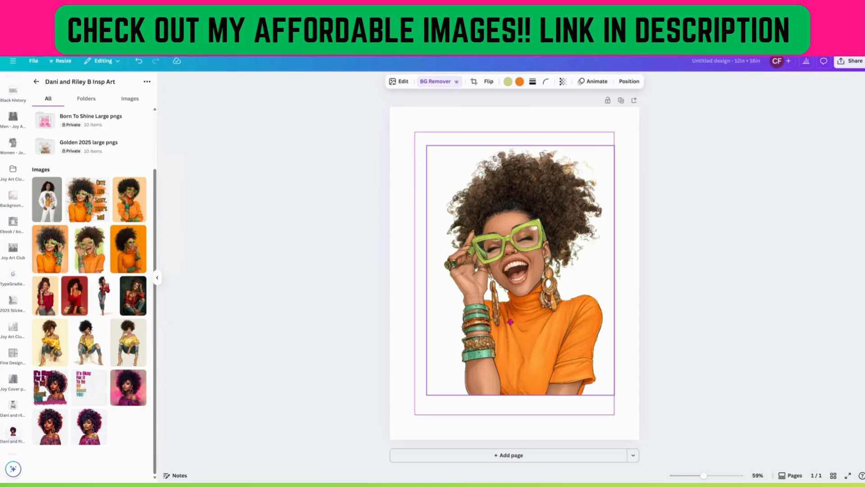
left_click_drag(511, 322, 503, 316)
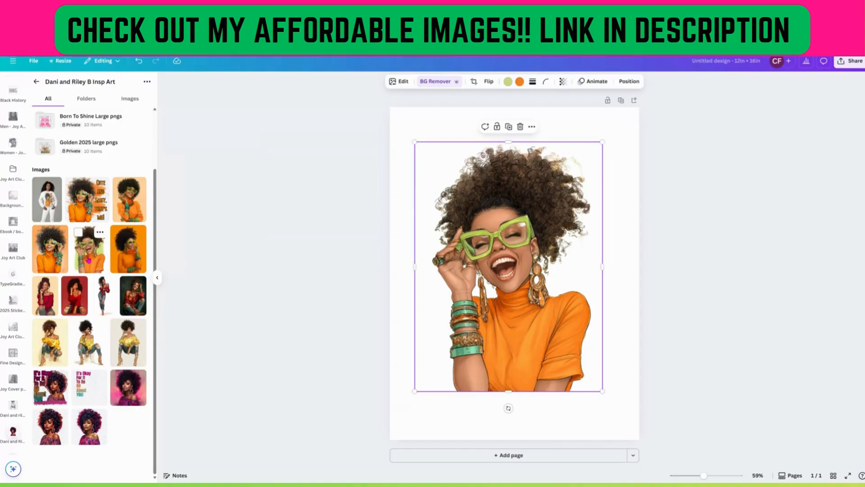
left_click_drag(89, 259, 505, 316)
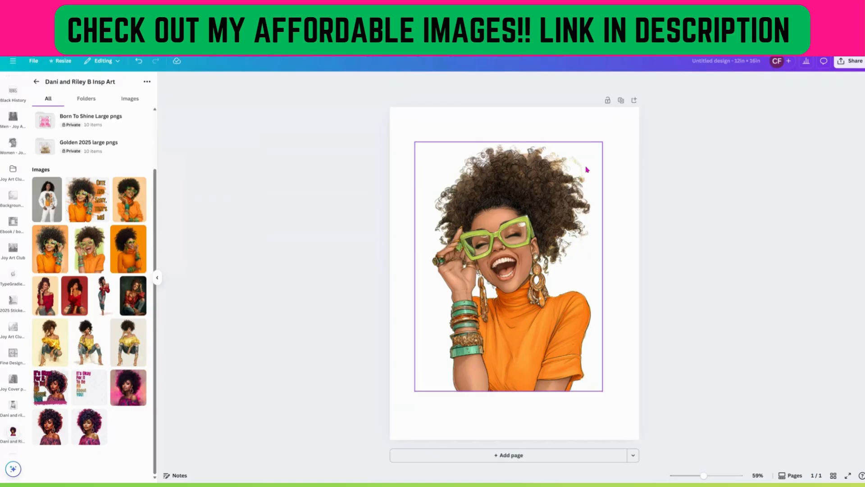
left_click_drag(587, 170, 529, 216)
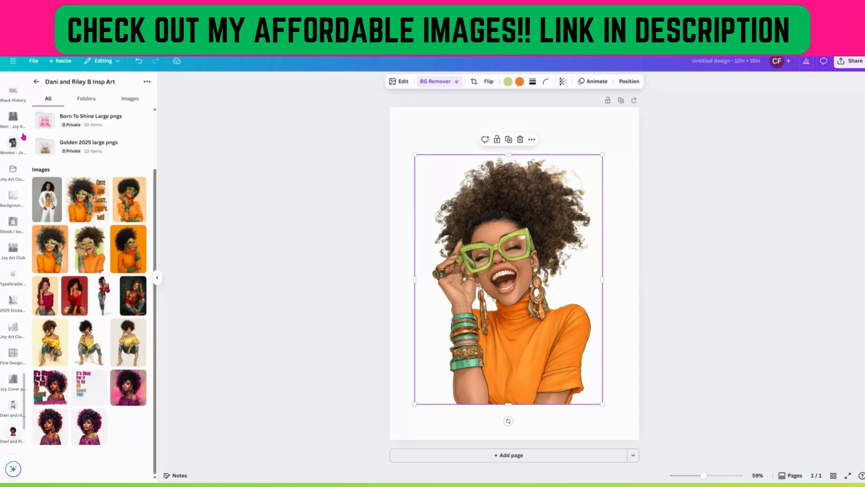
Open Elements and search for green watercolor.
scroll(52, 166, "up", 3)
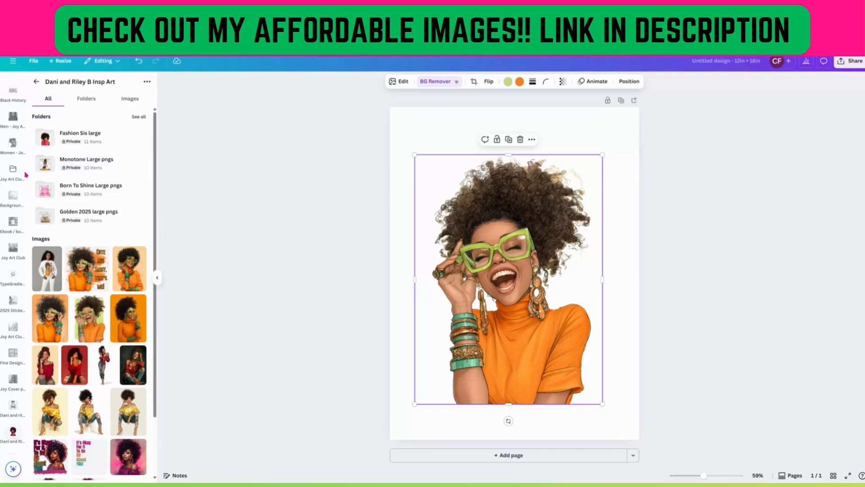
scroll(25, 174, "up", 6)
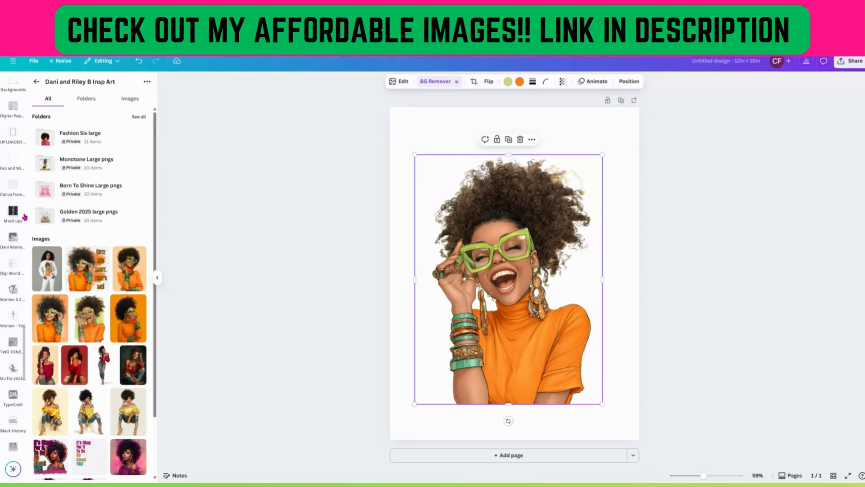
scroll(26, 134, "up", 5)
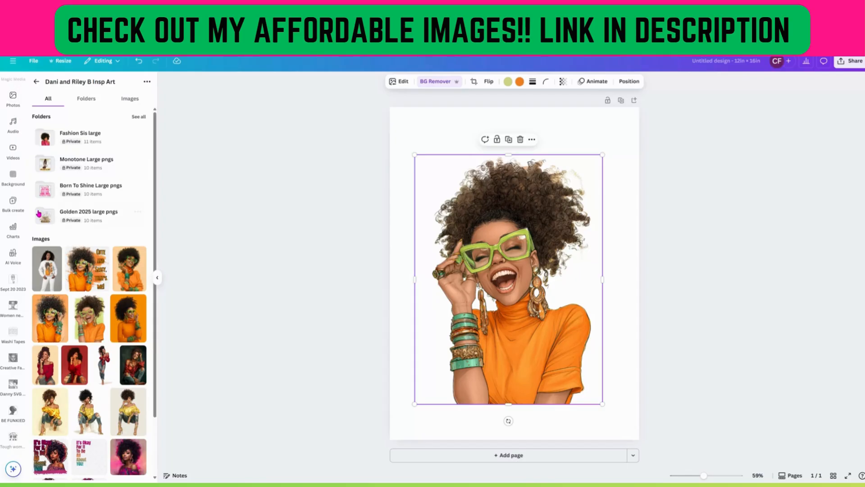
scroll(22, 161, "up", 3)
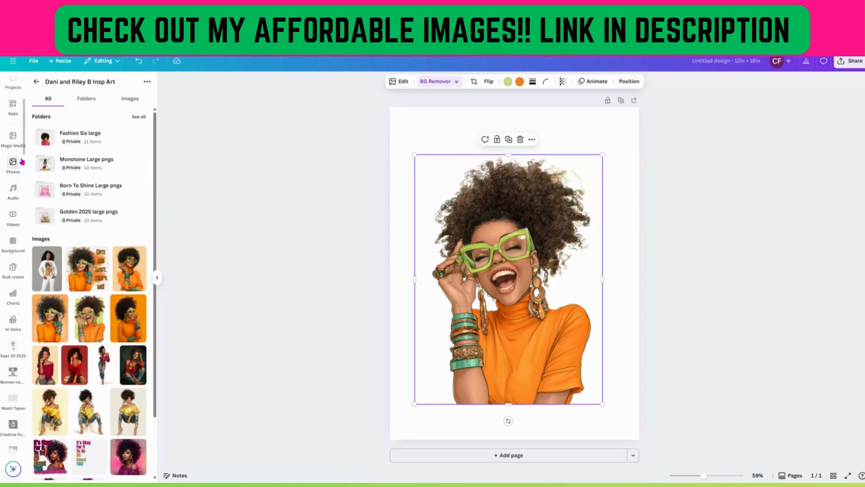
scroll(21, 161, "up", 5)
left_click(11, 113)
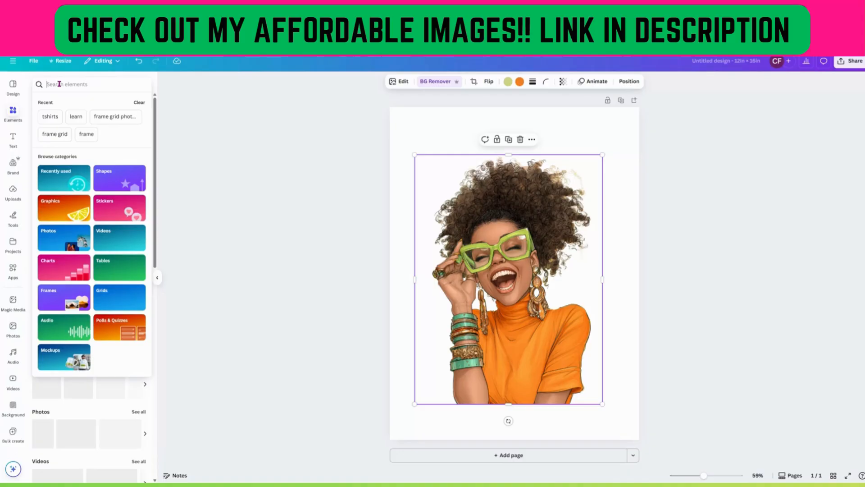
type("green watercolor")
key("Return")
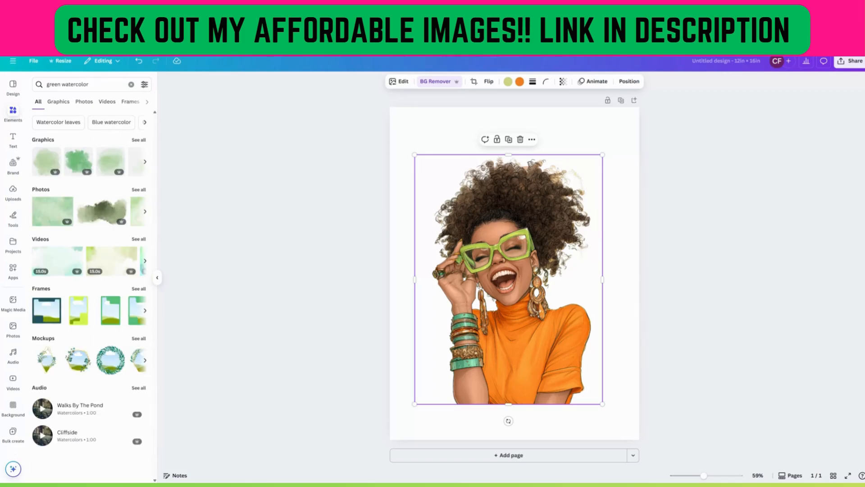
Add the bright green watercolor splash graphic from the full graphics results.
left_click(139, 140)
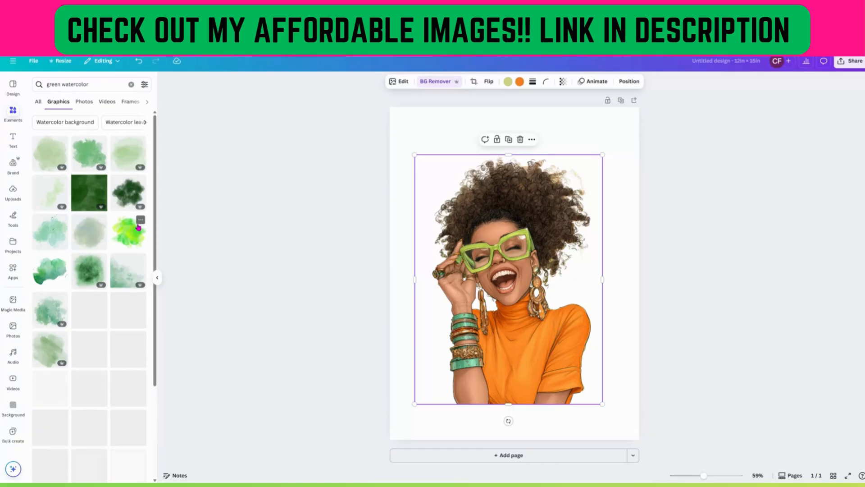
mouse_move(138, 224)
mouse_move(100, 288)
left_click(131, 238)
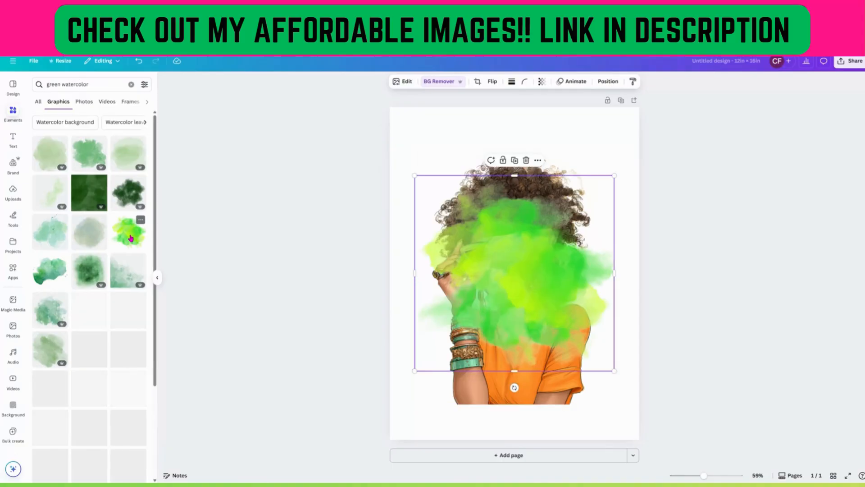
Position the green splash over the woman's head and enlarge it to span nearly the page width.
left_click_drag(542, 315, 518, 244)
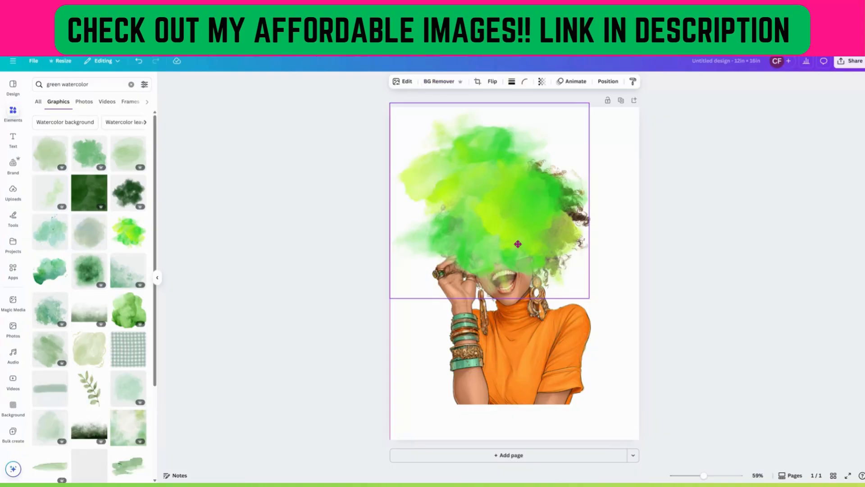
left_click_drag(517, 244, 547, 247)
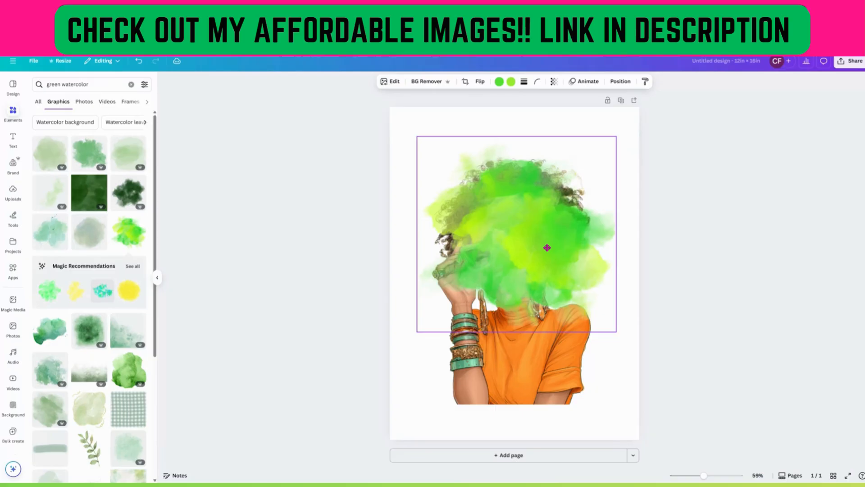
left_click_drag(547, 247, 518, 215)
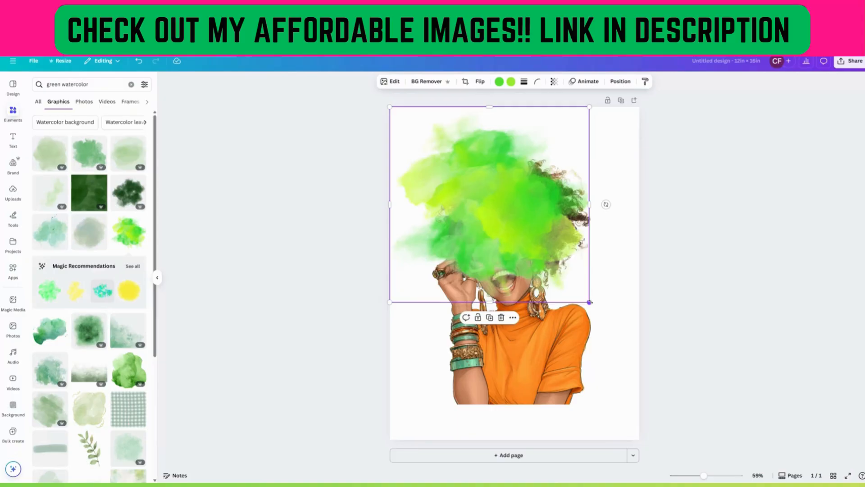
left_click_drag(590, 302, 635, 346)
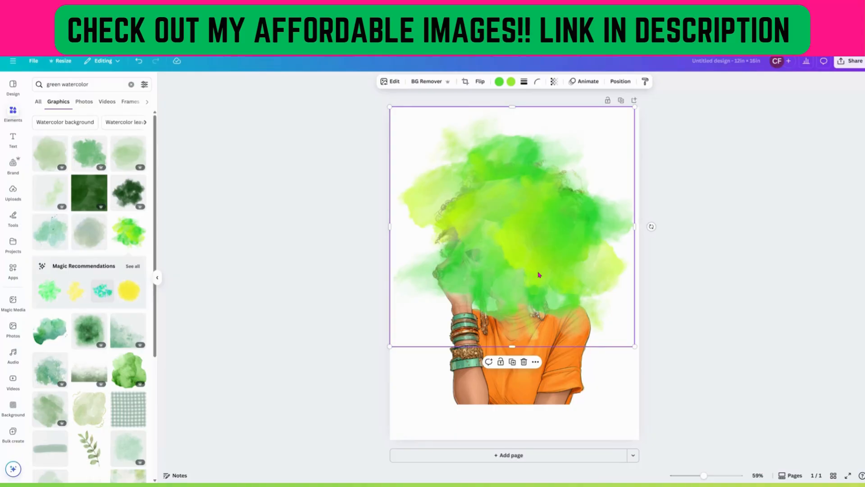
left_click_drag(539, 274, 540, 275)
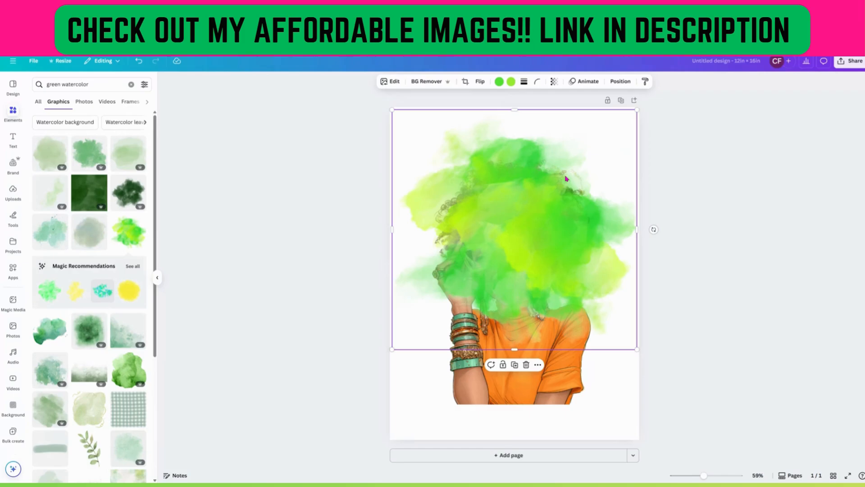
left_click_drag(548, 213, 546, 221)
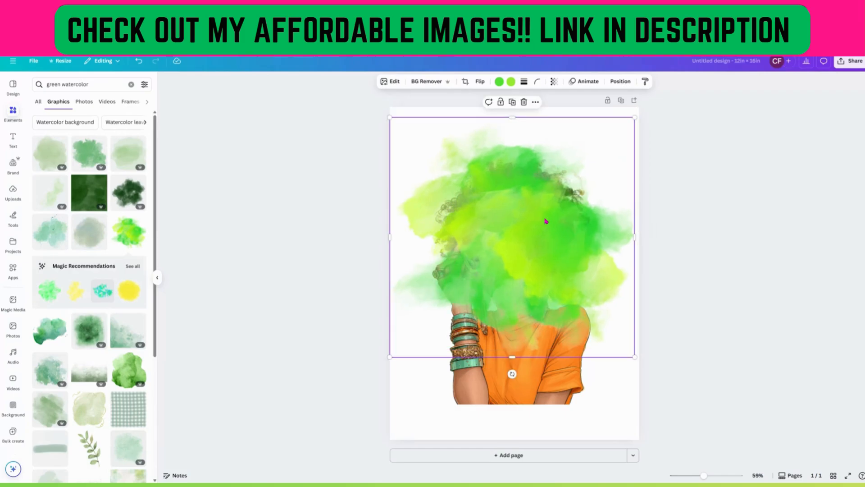
Apply BG Remover to the green splash and shift it back over the head.
left_click(425, 84)
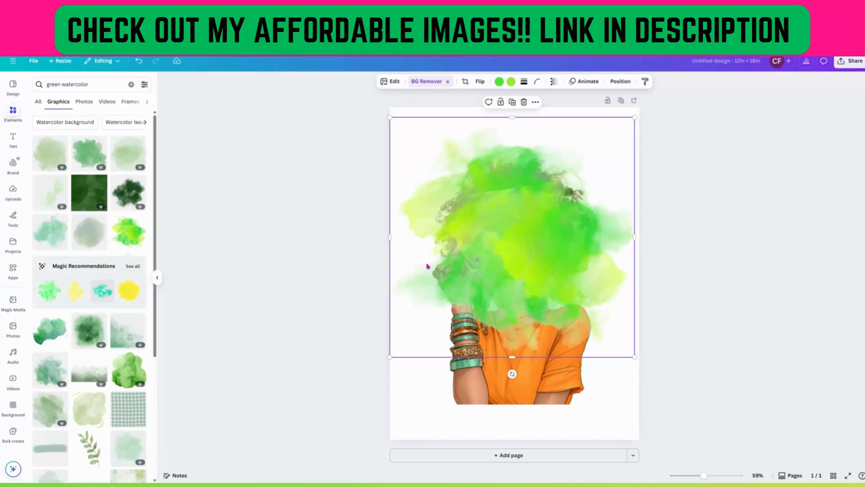
left_click_drag(428, 266, 524, 239)
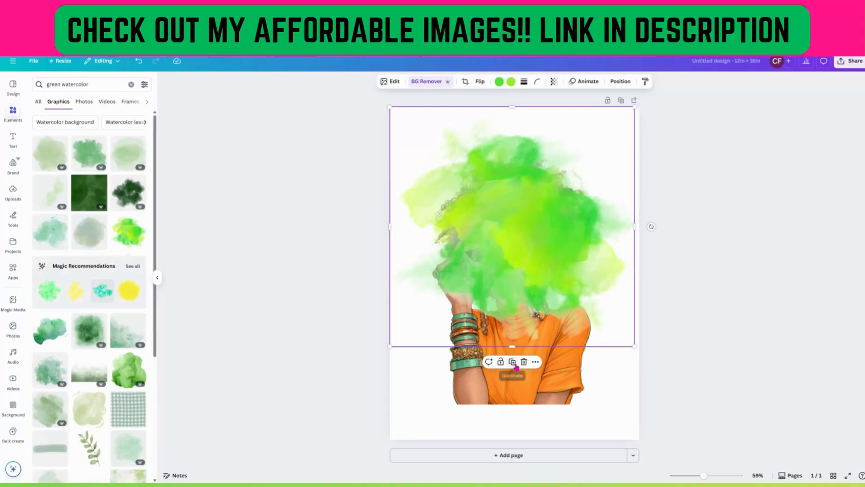
Duplicate the green splash and open the layers list.
left_click(516, 362)
left_click_drag(532, 303, 532, 302)
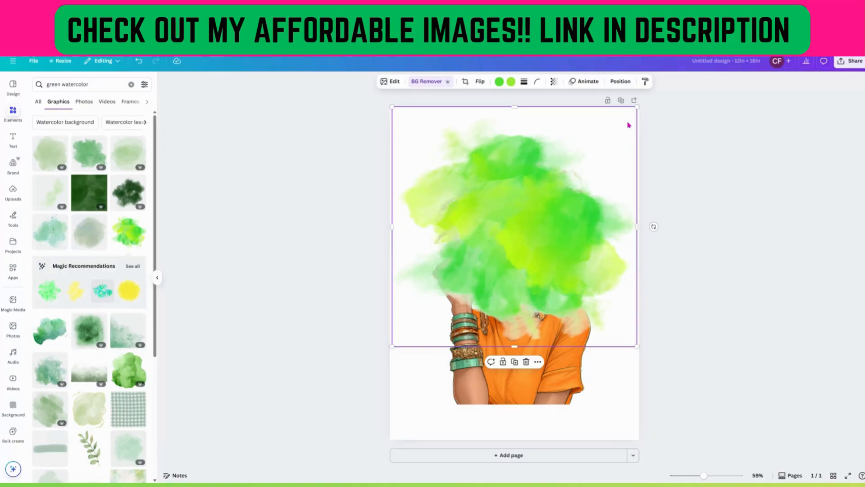
left_click(620, 81)
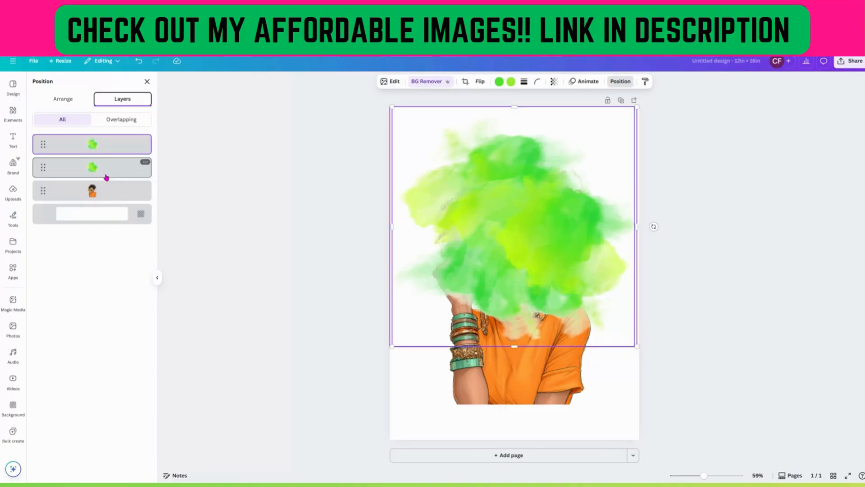
Select both green splashes, align them left, and send them behind the woman.
left_click(107, 171)
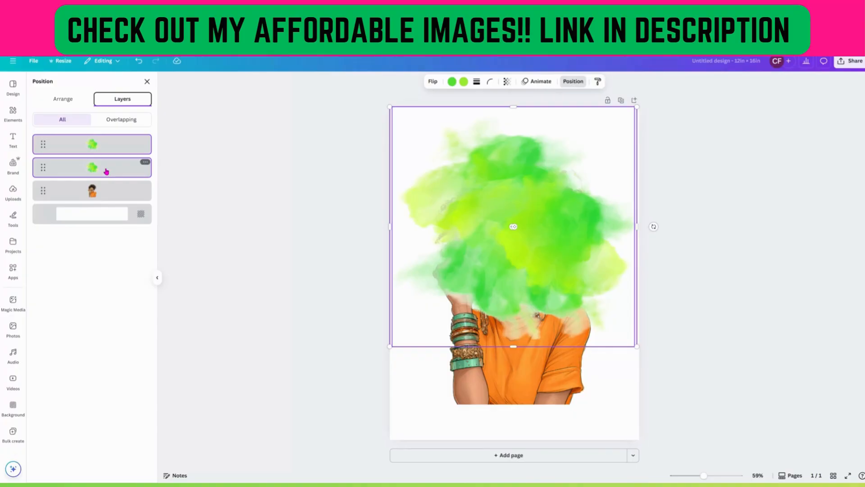
left_click(59, 103)
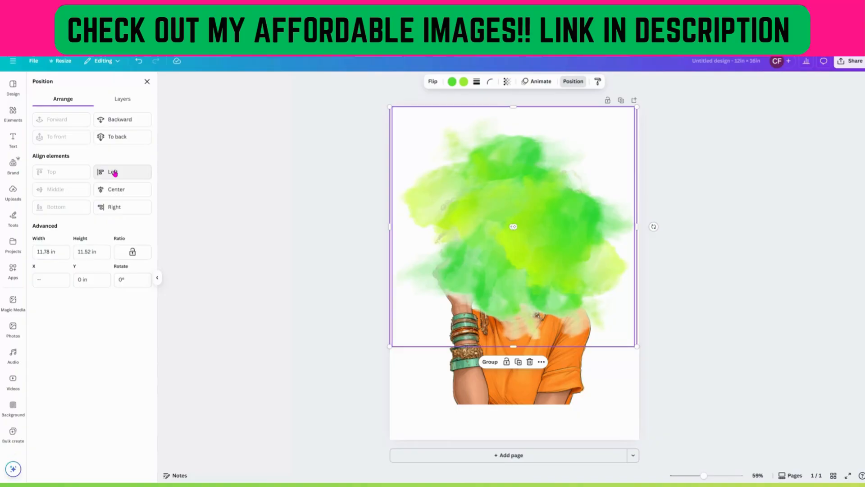
left_click(113, 172)
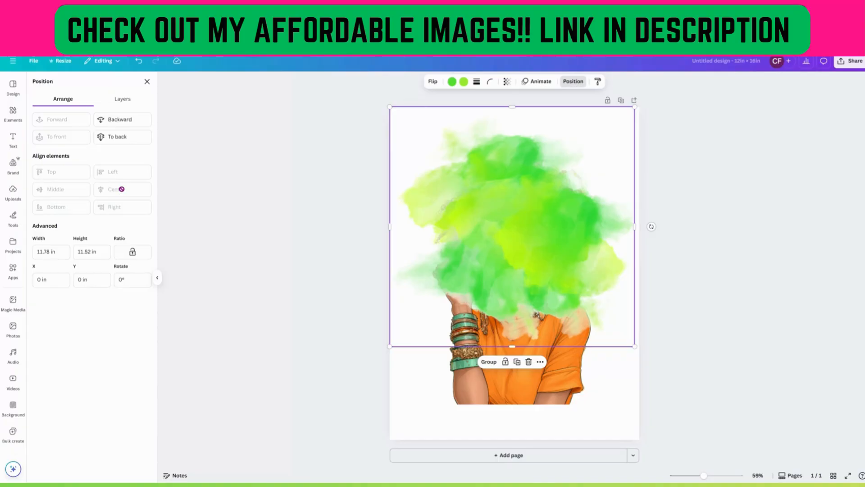
left_click(119, 138)
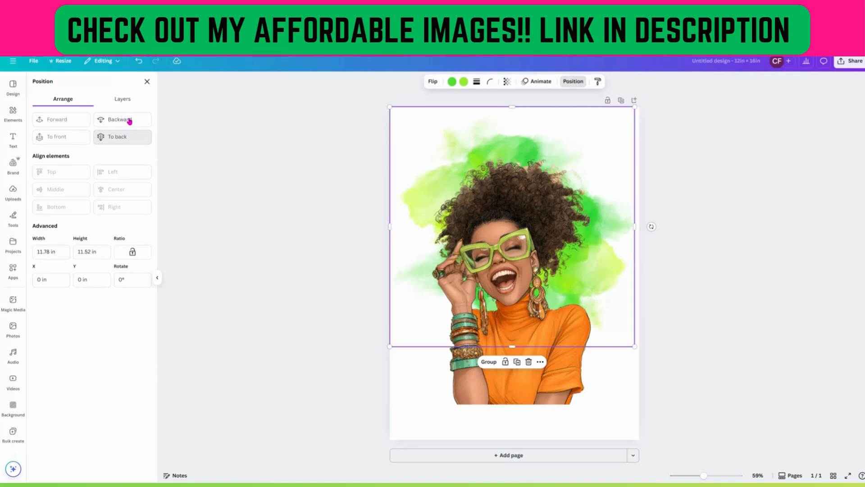
left_click(129, 120)
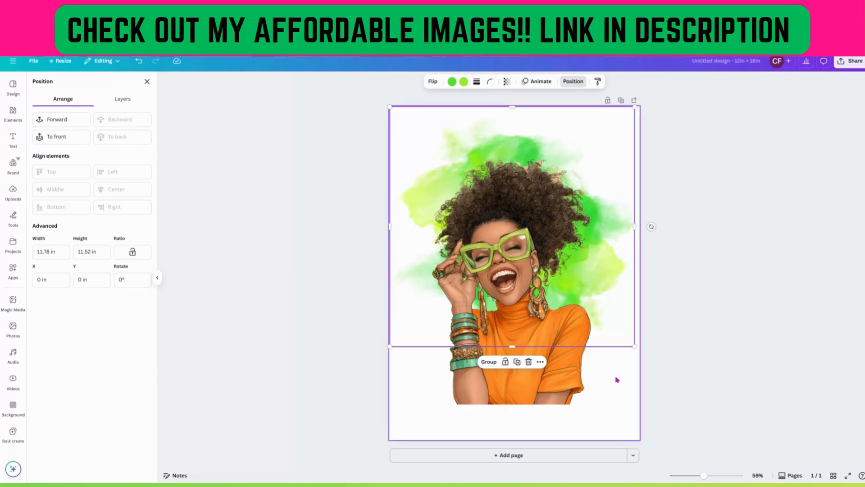
Nudge the green splashes and the woman so the splashes sit centered behind her head.
mouse_move(586, 157)
left_mouse_down()
mouse_move(581, 140)
mouse_move(584, 149)
left_mouse_up()
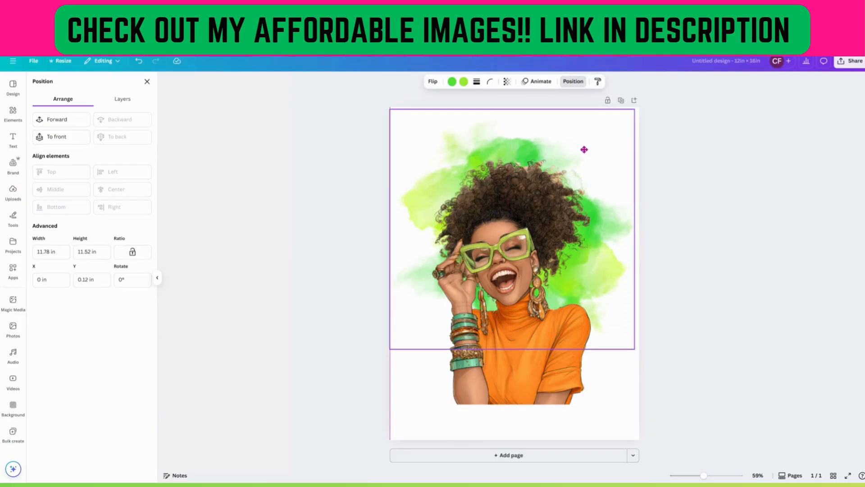
left_click(531, 223)
left_click_drag(531, 223, 524, 221)
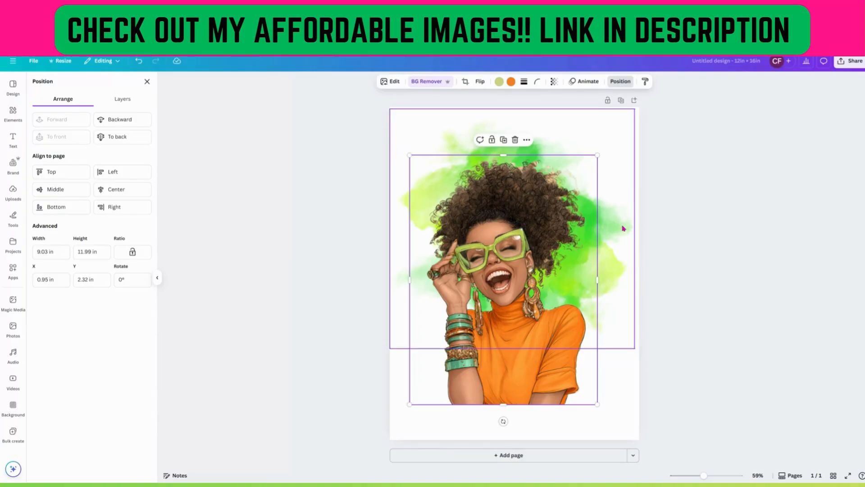
left_click_drag(623, 228, 608, 230)
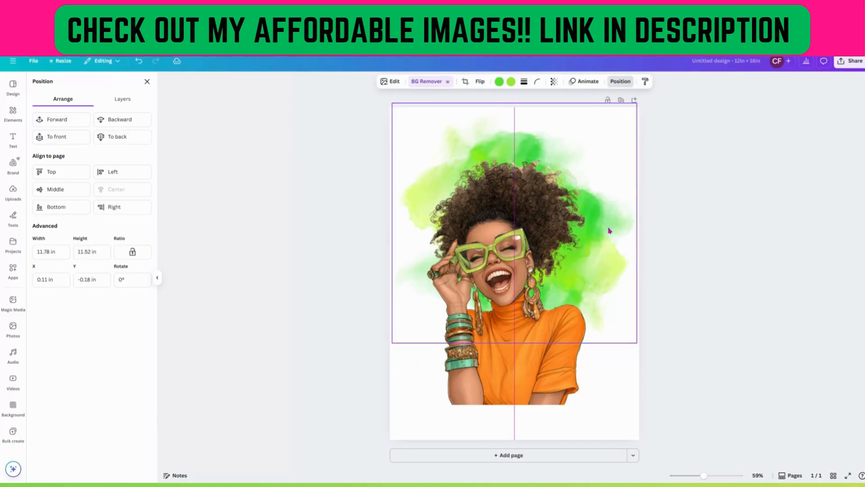
Move the woman up and enlarge her to about 10.36 × 13.76 in, top at the page edge.
left_click(528, 365)
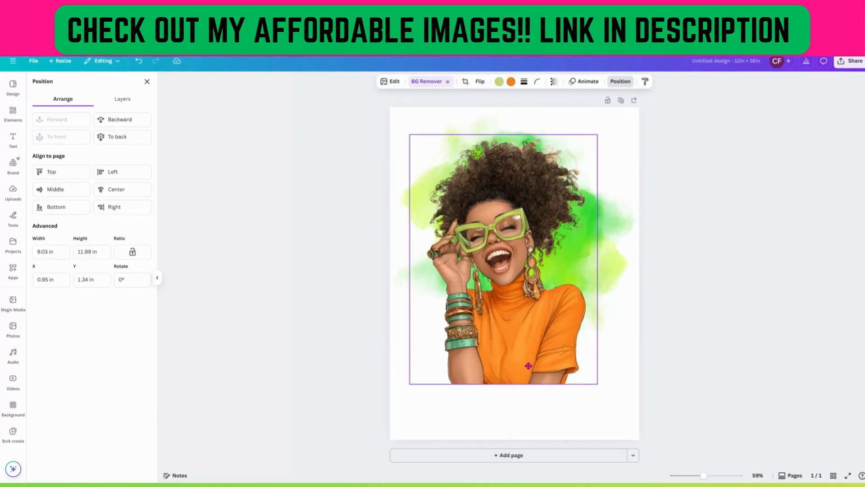
left_click_drag(528, 366, 528, 344)
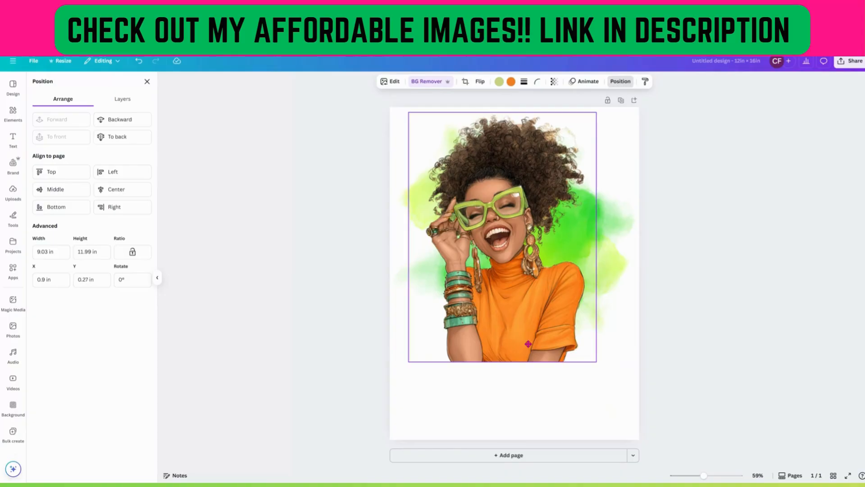
left_click_drag(597, 362, 624, 398)
left_click_drag(560, 339, 557, 334)
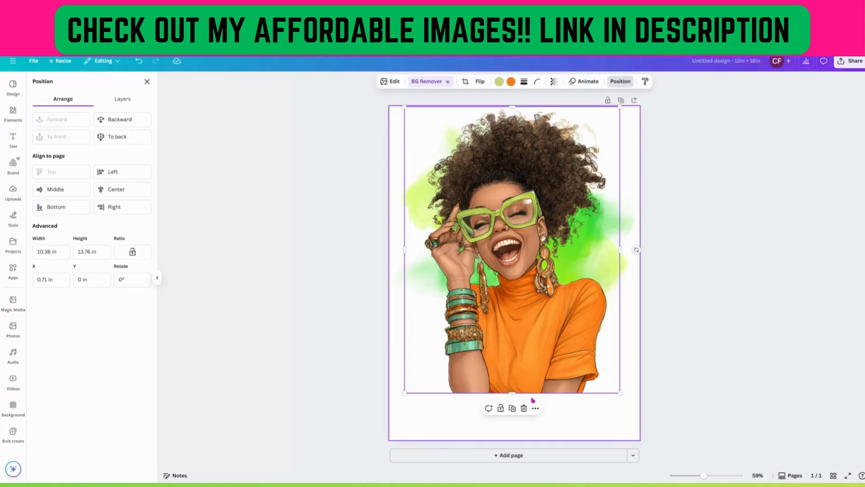
left_click(615, 399)
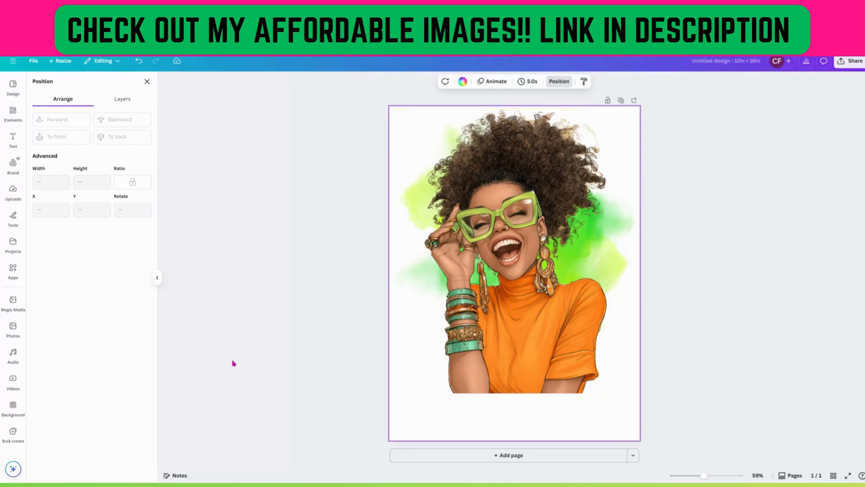
left_click(147, 82)
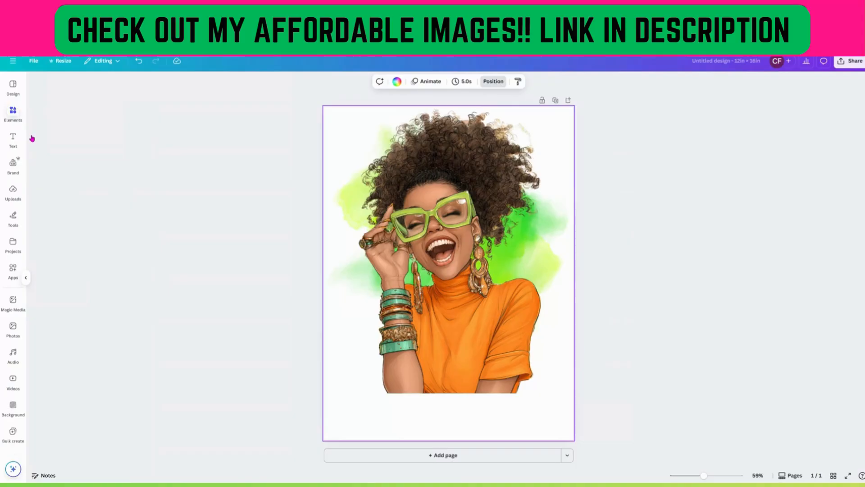
Replace the element search term with gold slash.
double_click(66, 86)
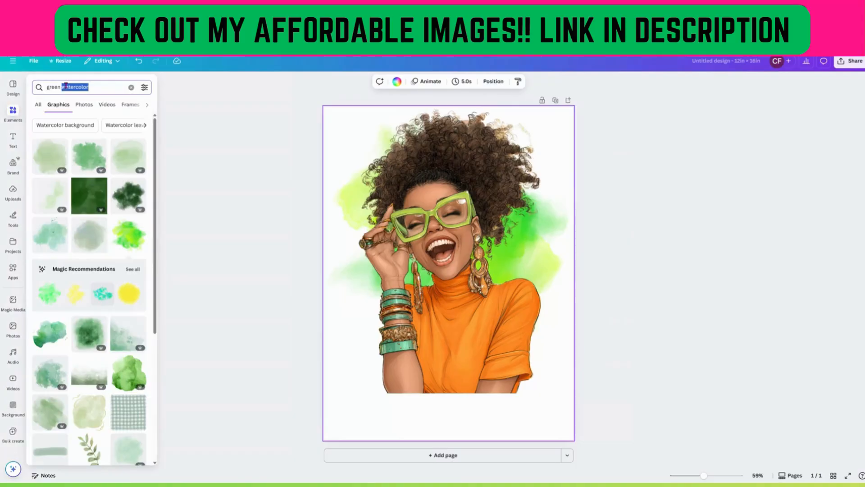
triple_click(76, 87)
type("g")
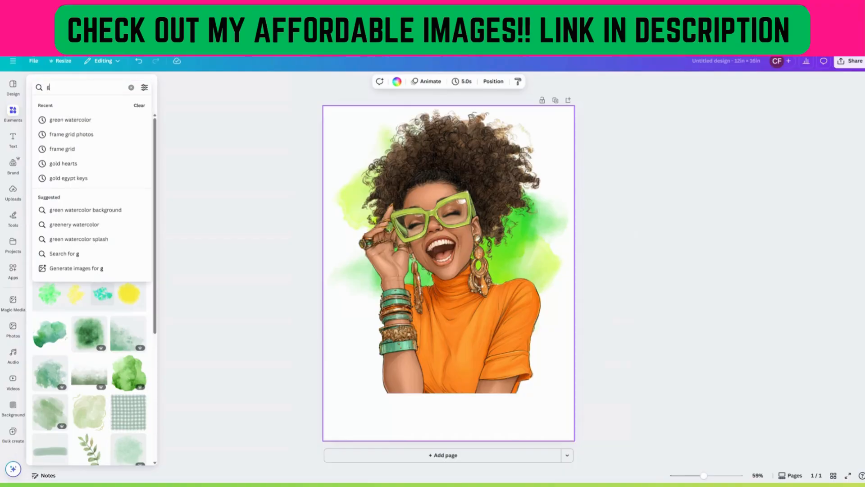
type("old slas")
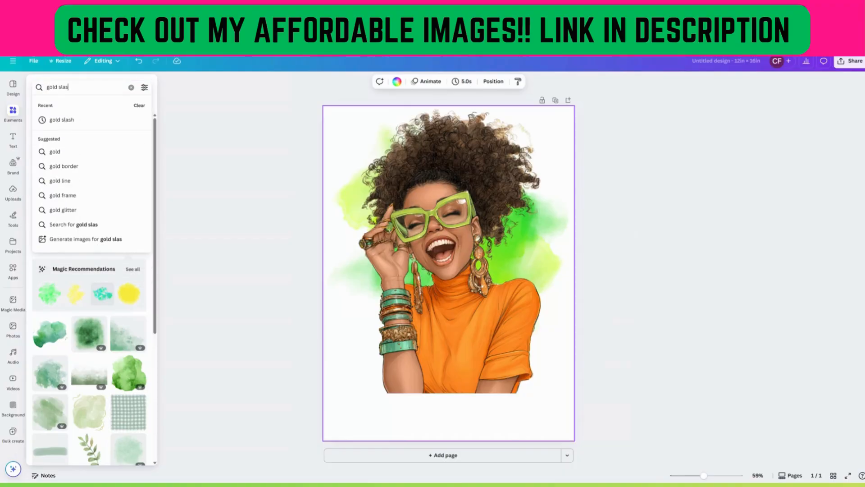
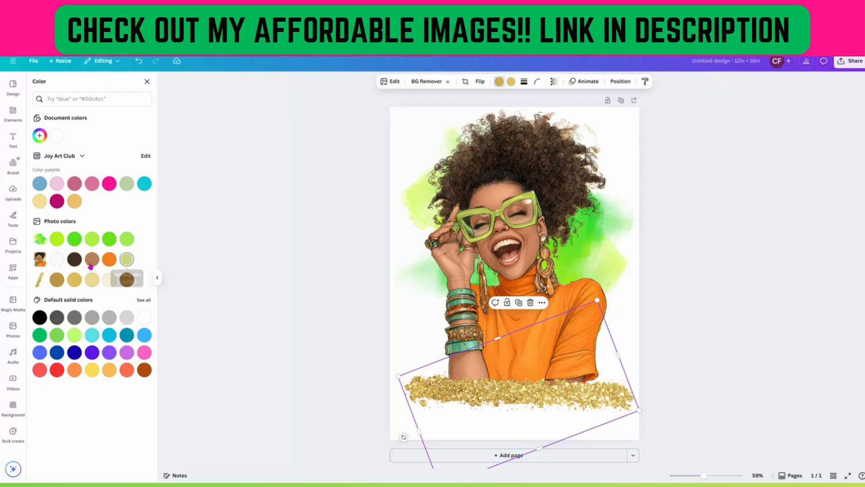
Recolor the slash accent vivid green, undoing a trial of another green, and nudge it slightly upward.
left_click(58, 240)
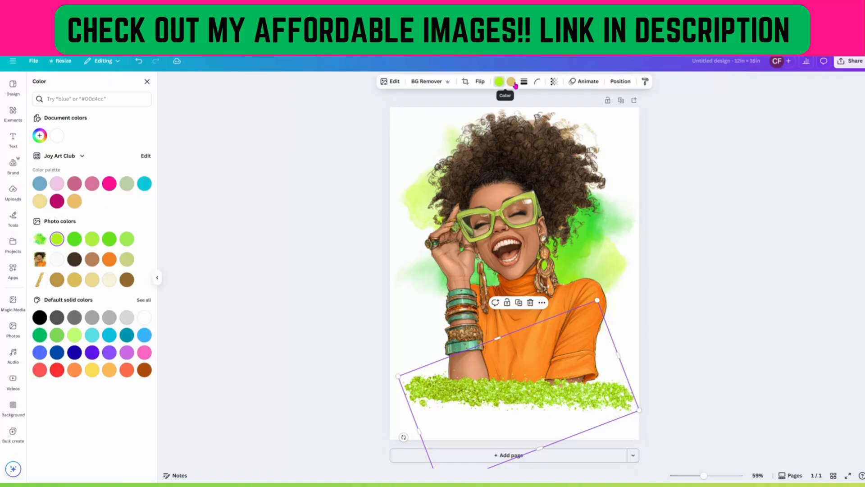
left_click(127, 240)
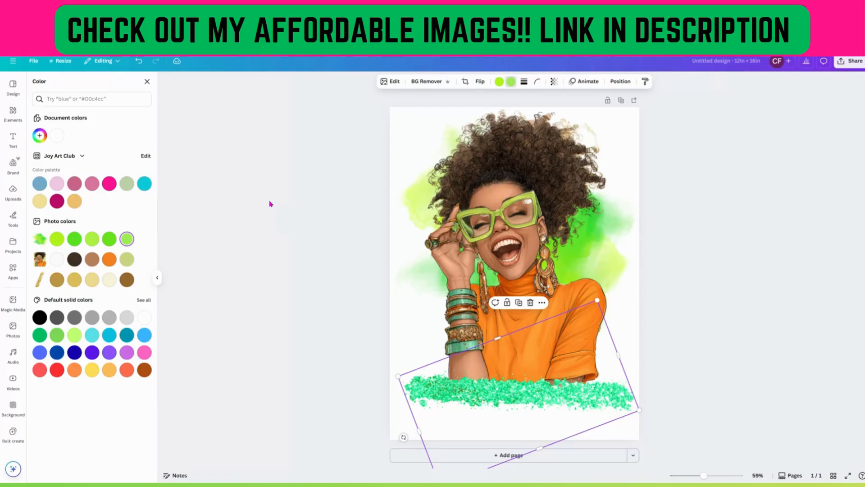
left_click(135, 65)
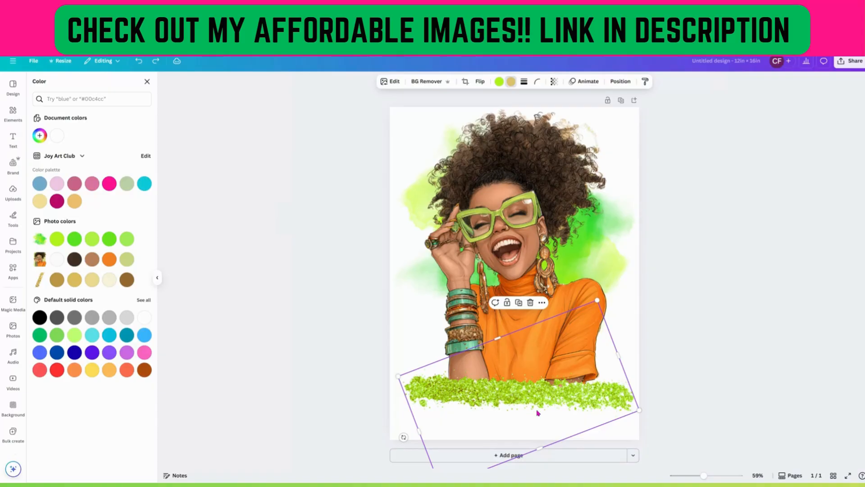
left_click_drag(537, 413, 536, 407)
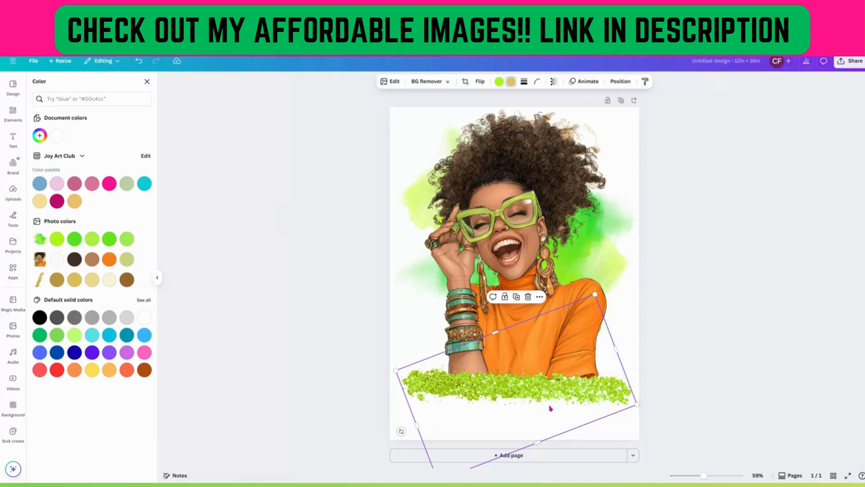
left_click_drag(567, 379, 568, 381)
left_click(534, 216)
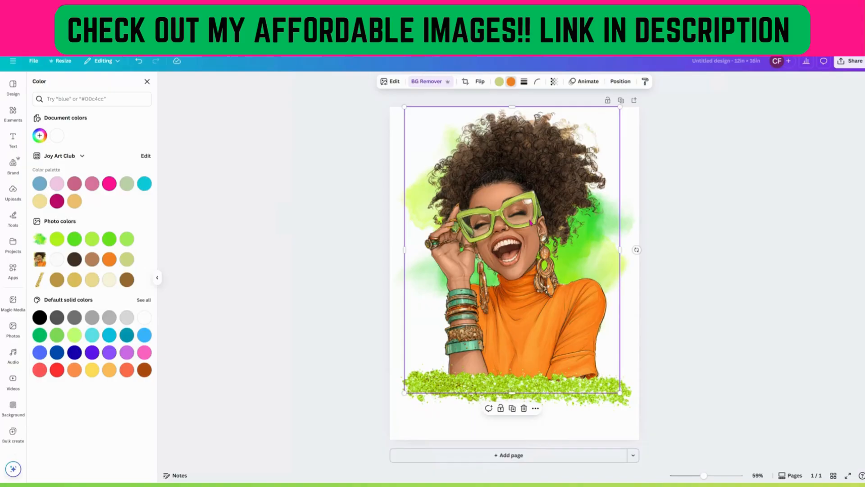
left_click_drag(531, 222, 521, 218)
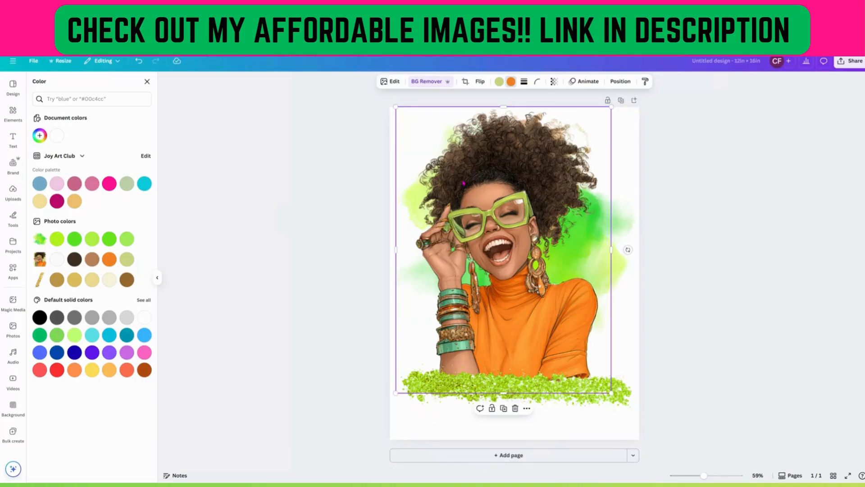
left_click_drag(464, 183, 467, 182)
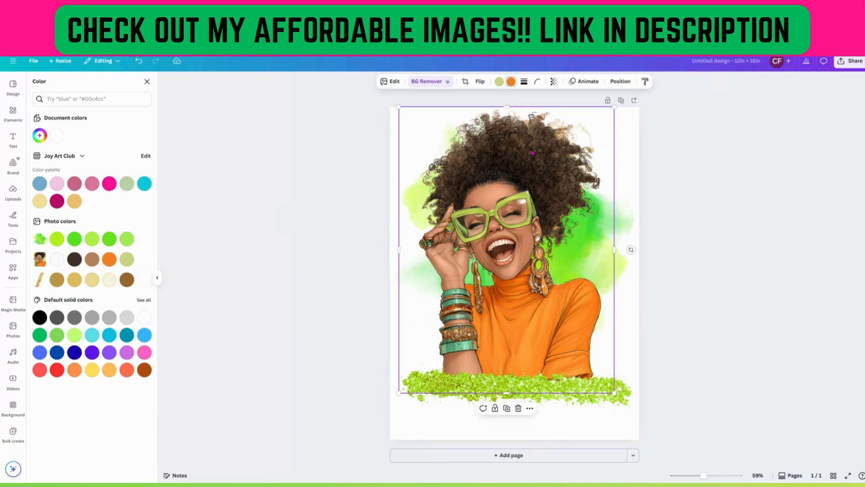
left_click_drag(532, 153, 538, 154)
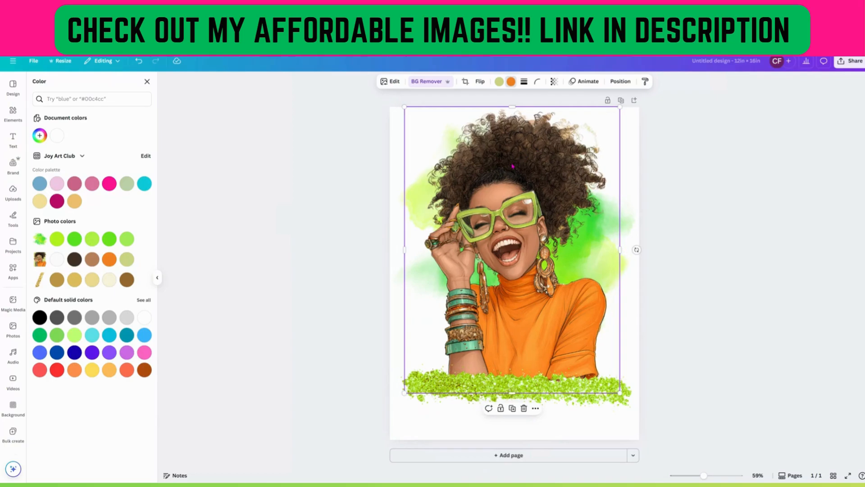
Apply a Drop shadow effect to the woman image.
left_click(390, 81)
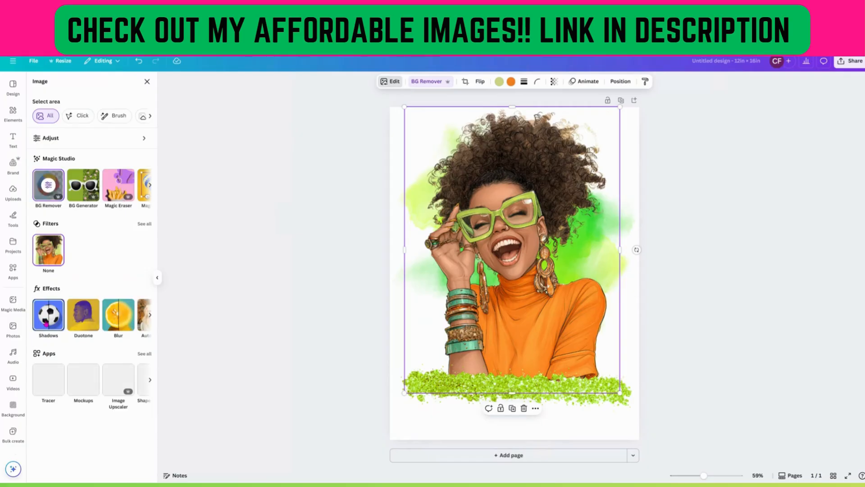
left_click(48, 314)
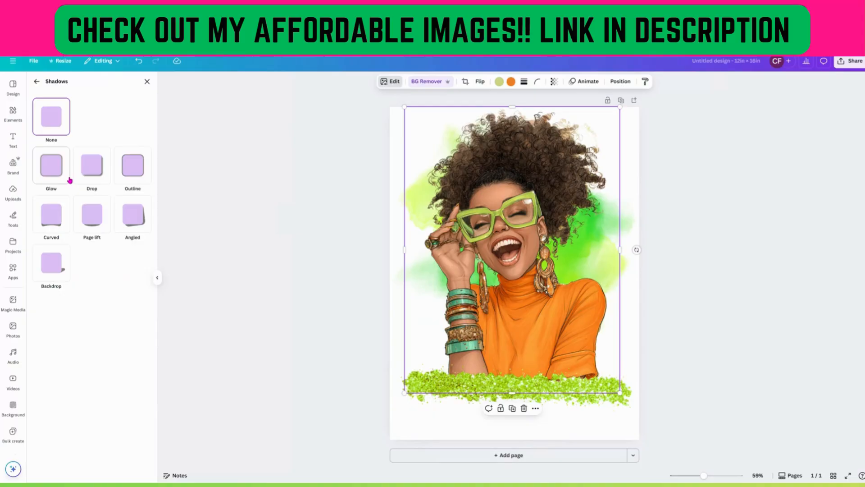
left_click(95, 173)
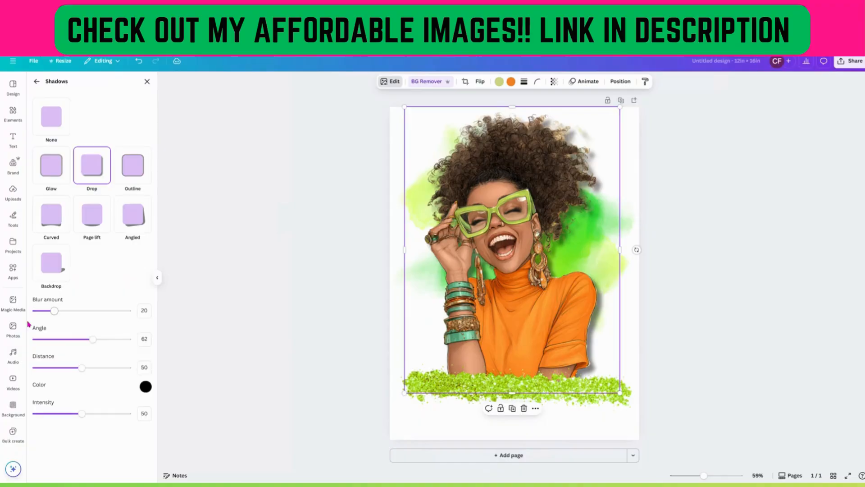
Set the shadow blur amount to 11 and the angle to 80.
left_click_drag(54, 311, 34, 310)
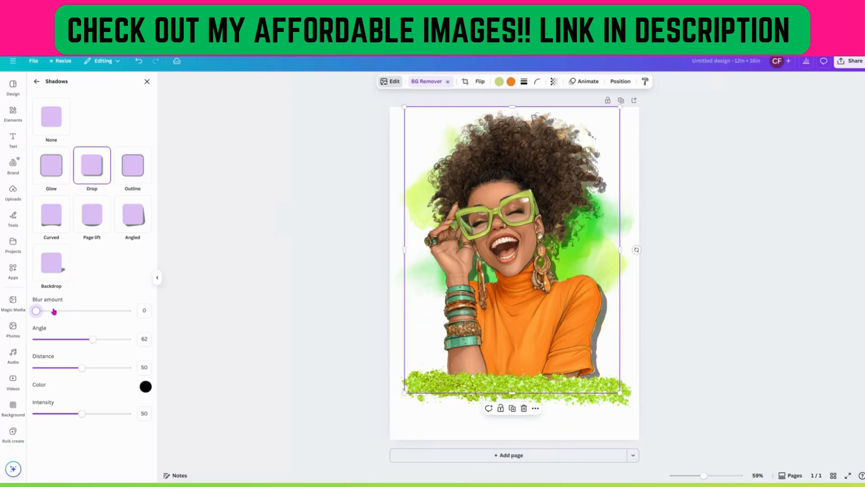
left_click_drag(54, 311, 16, 307)
left_click_drag(36, 310, 45, 316)
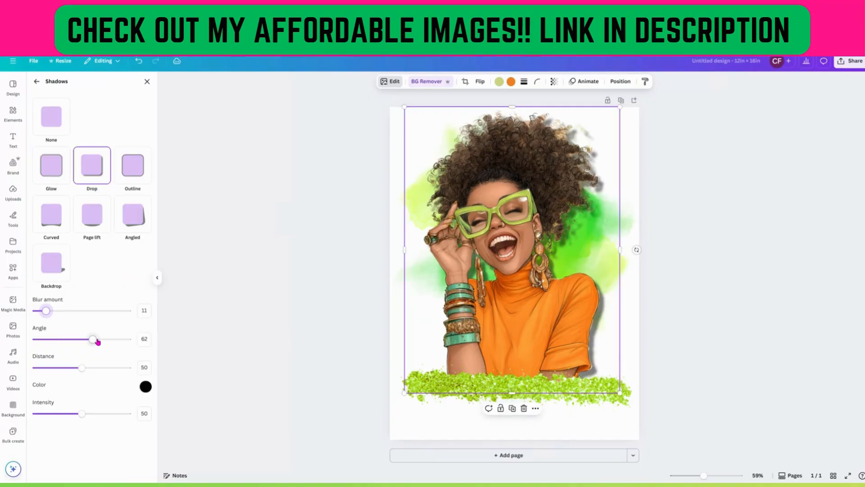
left_click_drag(93, 339, 221, 351)
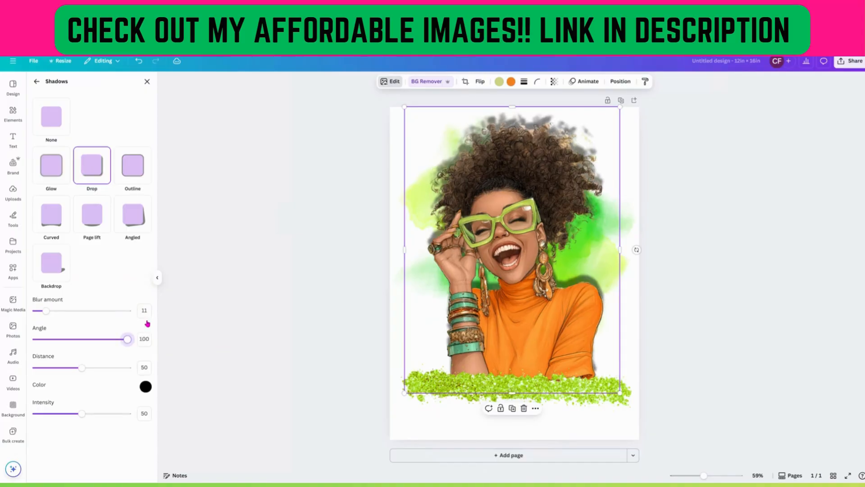
left_click_drag(127, 339, 110, 341)
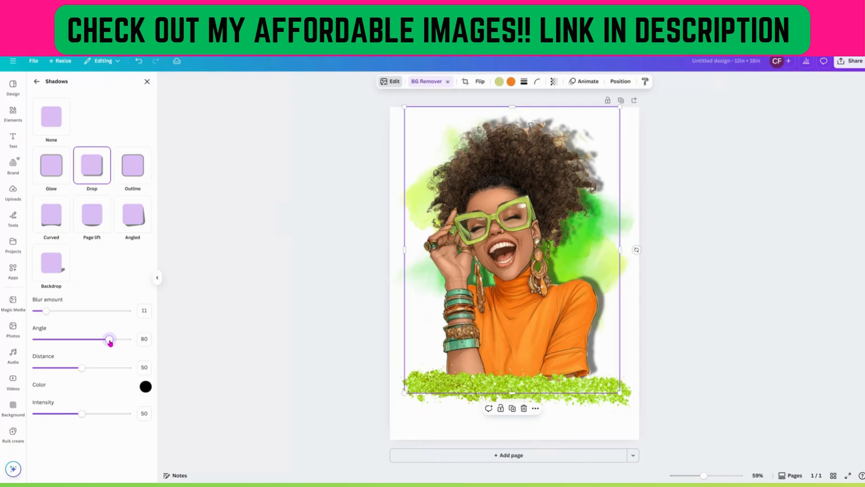
Set the shadow distance to 36 and the intensity to 63.
left_click_drag(82, 368, 146, 383)
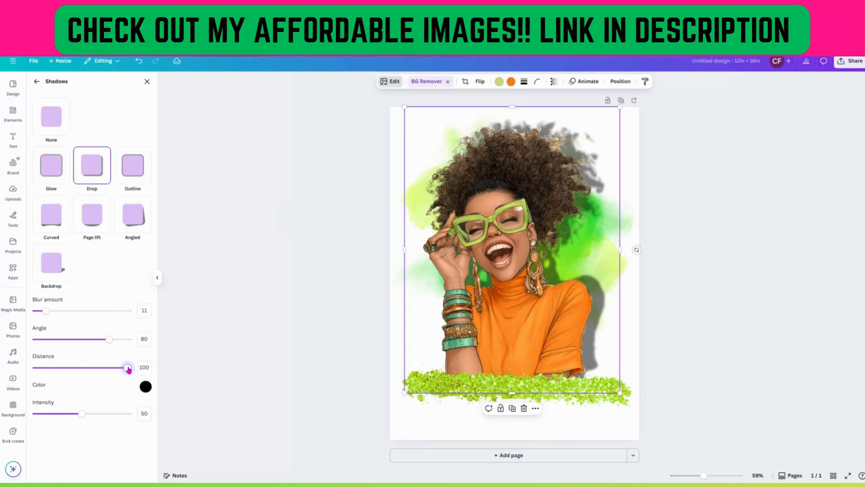
left_click_drag(128, 369, 68, 368)
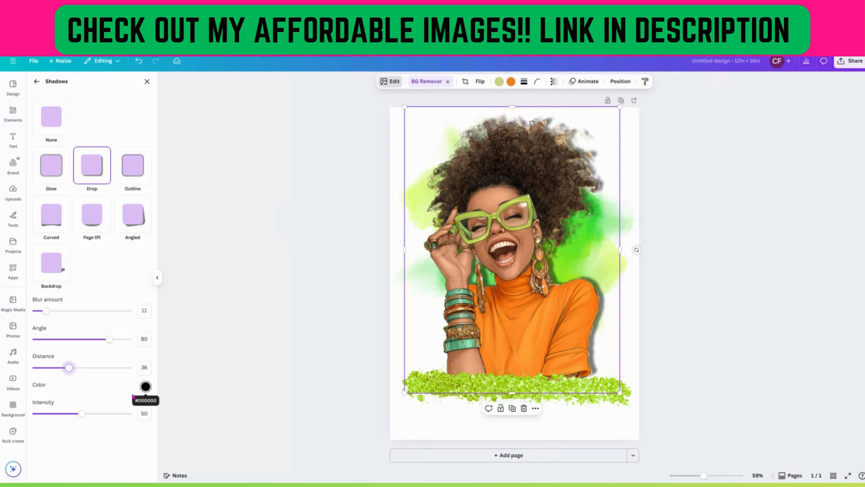
mouse_move(82, 414)
left_mouse_down()
mouse_move(127, 414)
mouse_move(38, 402)
mouse_move(126, 413)
mouse_move(95, 409)
left_mouse_up()
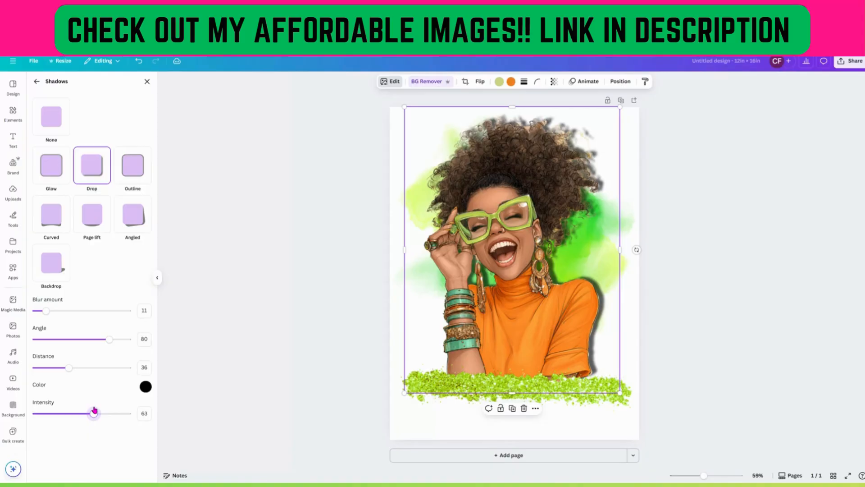
Try a light gray #CCBDBD shadow color and raise the intensity to 93.
left_click(145, 387)
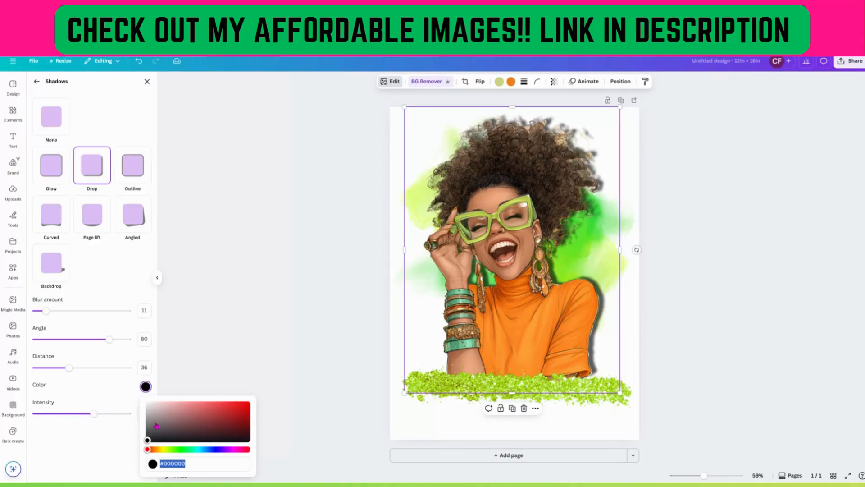
left_click(154, 410)
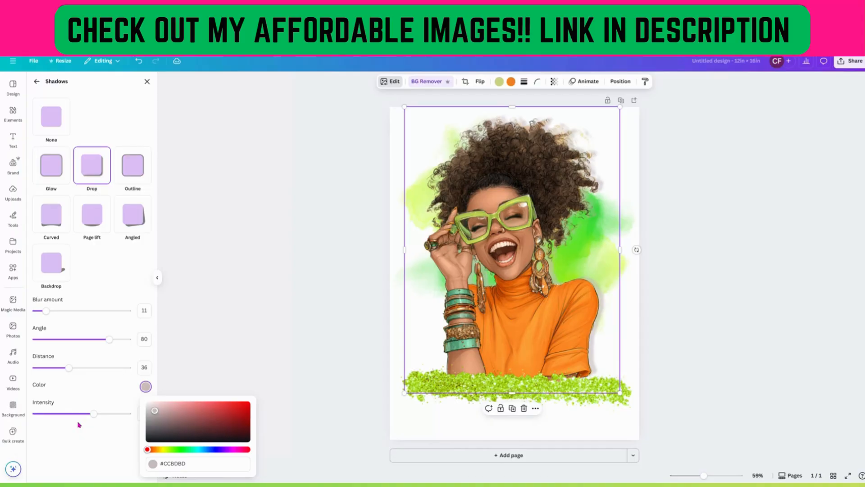
left_click_drag(93, 413, 122, 417)
left_click(122, 416)
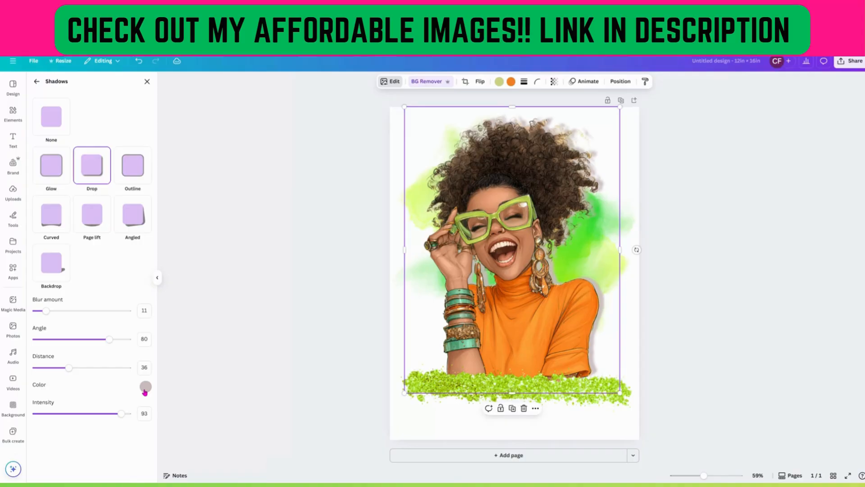
Change the shadow color to #555050 and fine-tune the shadow intensity and distance.
left_click(145, 388)
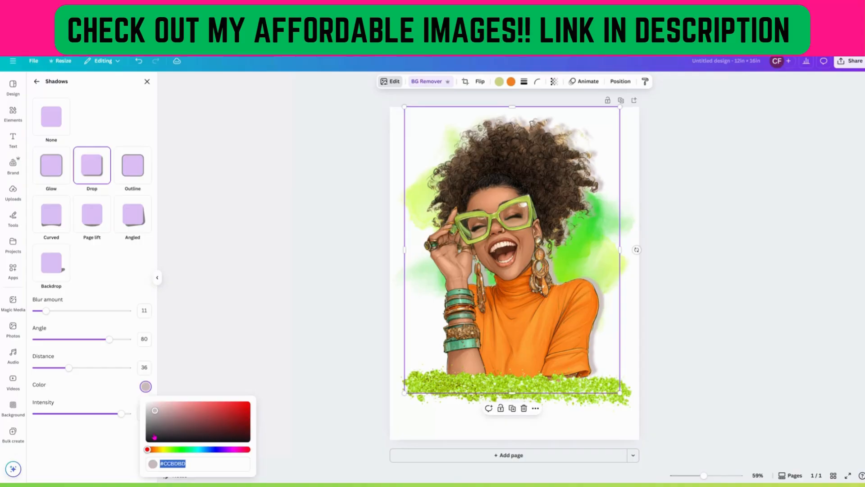
left_click(154, 427)
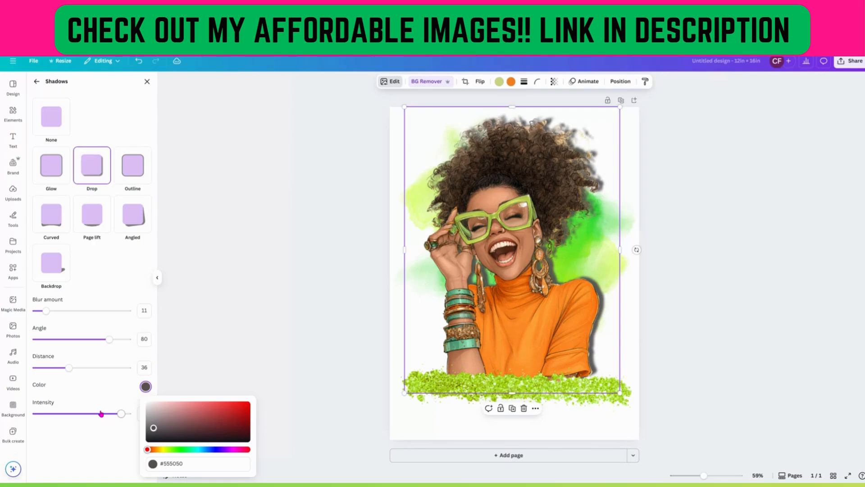
left_click_drag(101, 413, 123, 416)
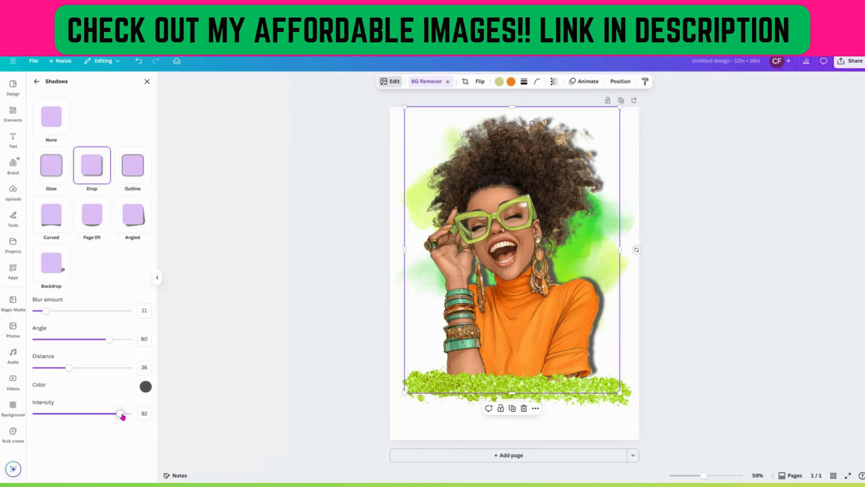
left_click_drag(122, 417, 115, 415)
left_click_drag(69, 368, 60, 370)
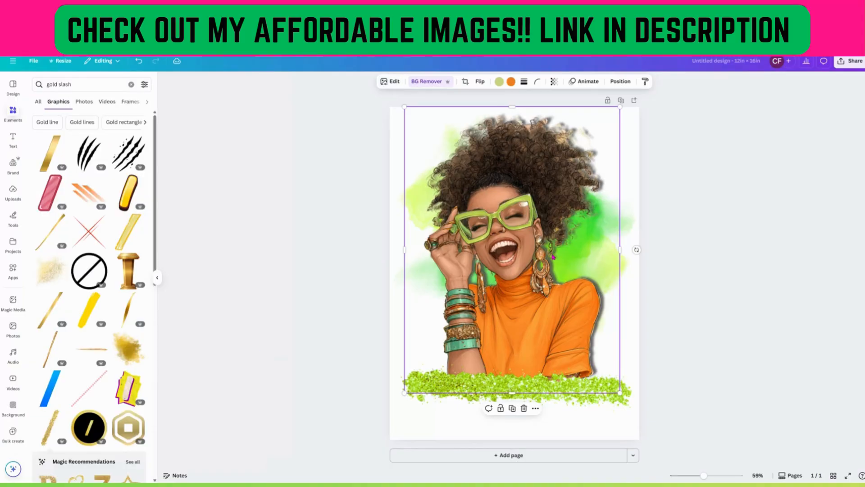
Add the 'Fire away' font combination onto the woman in the middle of the page.
left_click_drag(553, 257, 544, 266)
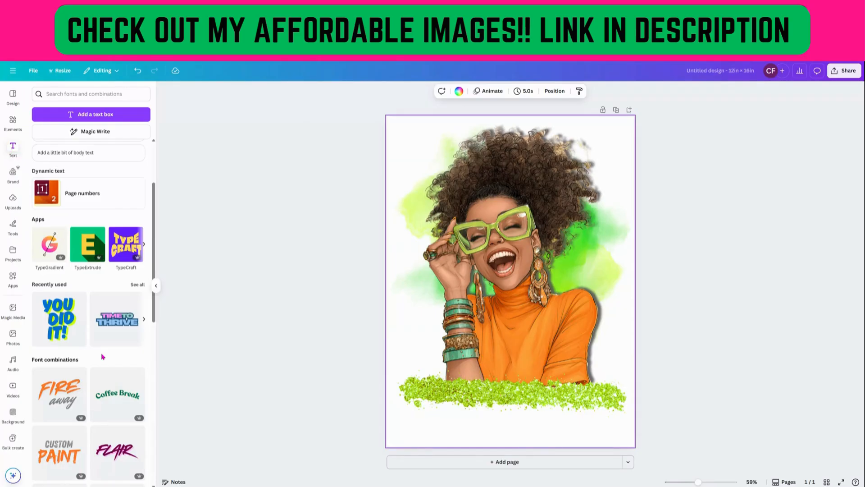
scroll(102, 356, "down", 2)
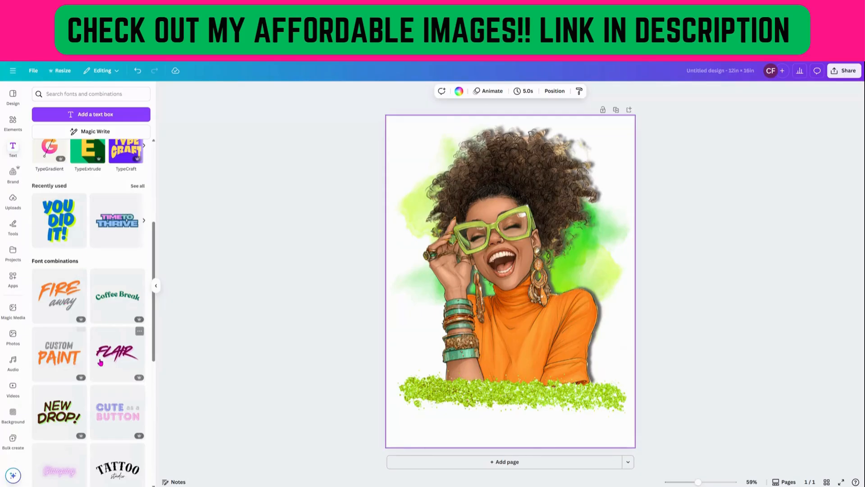
scroll(100, 361, "down", 4)
scroll(107, 361, "down", 1)
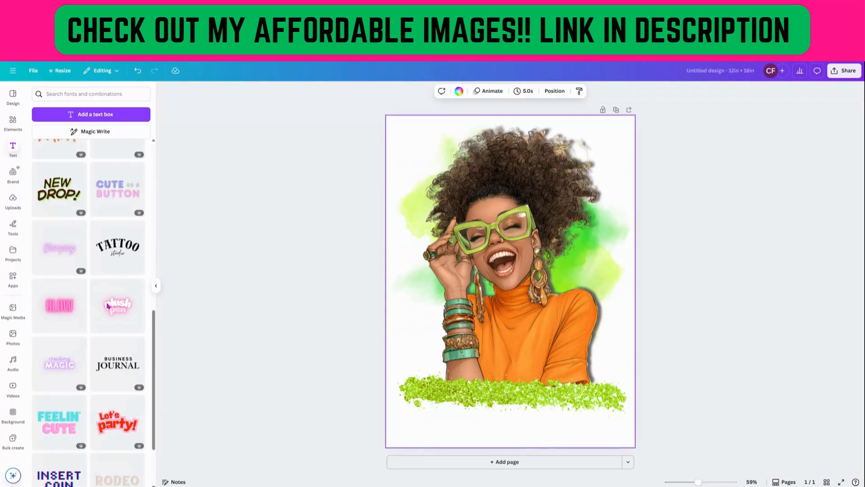
scroll(108, 306, "up", 6)
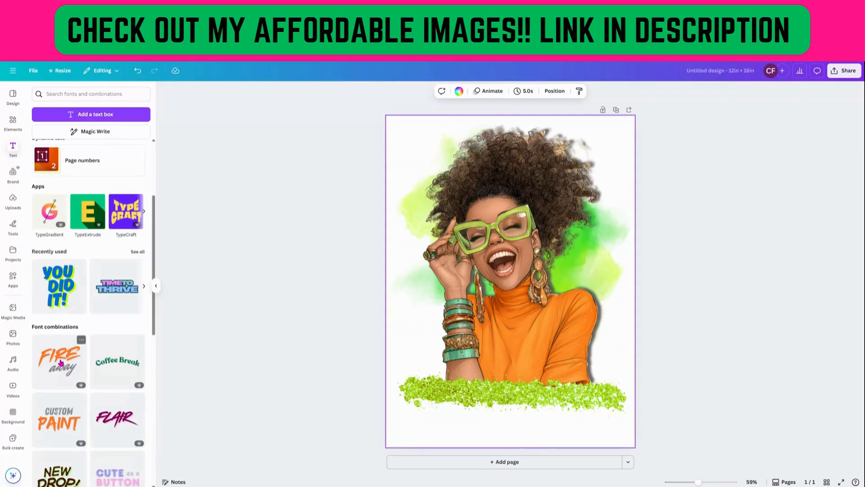
left_click_drag(61, 363, 522, 226)
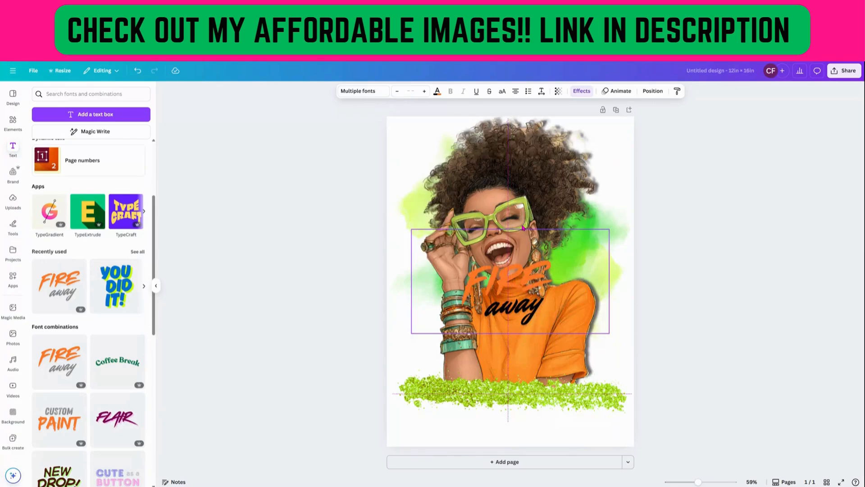
Place a copy of the 'Fire away' text over the green strip near the bottom.
left_click(541, 203)
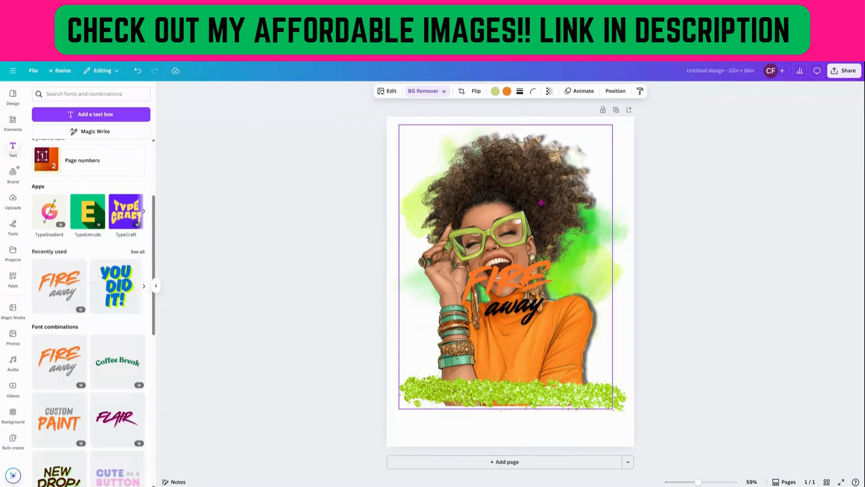
left_click_drag(507, 286, 505, 393)
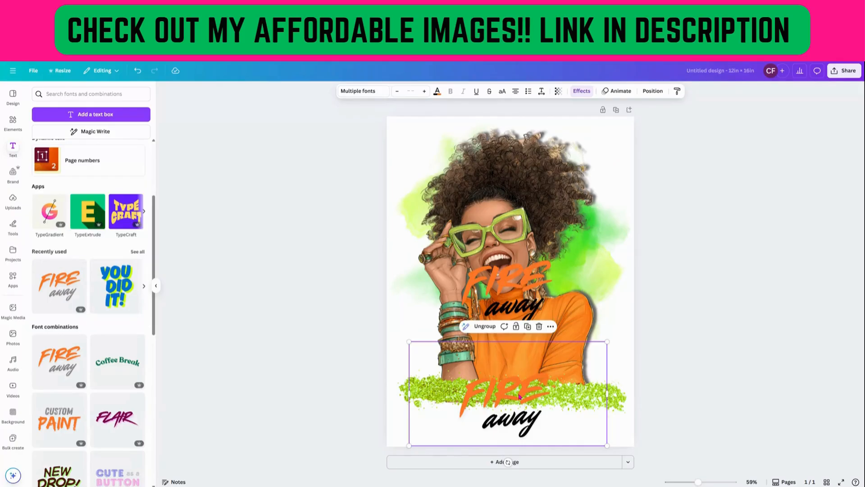
Color the lower 'Fire away' text black, then select the upper text copy.
left_click(437, 92)
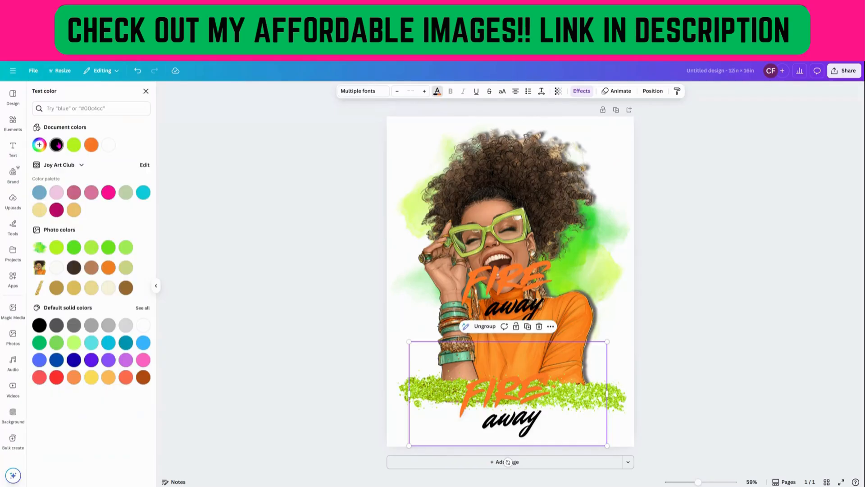
left_click(57, 145)
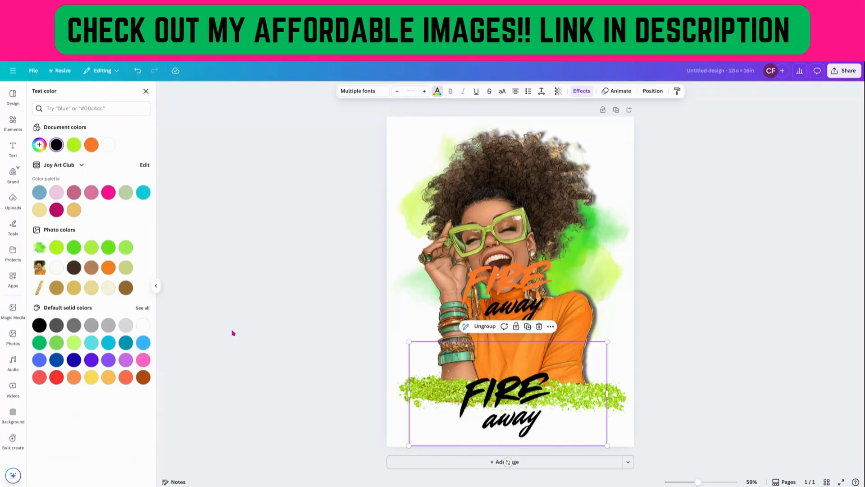
left_click(492, 291)
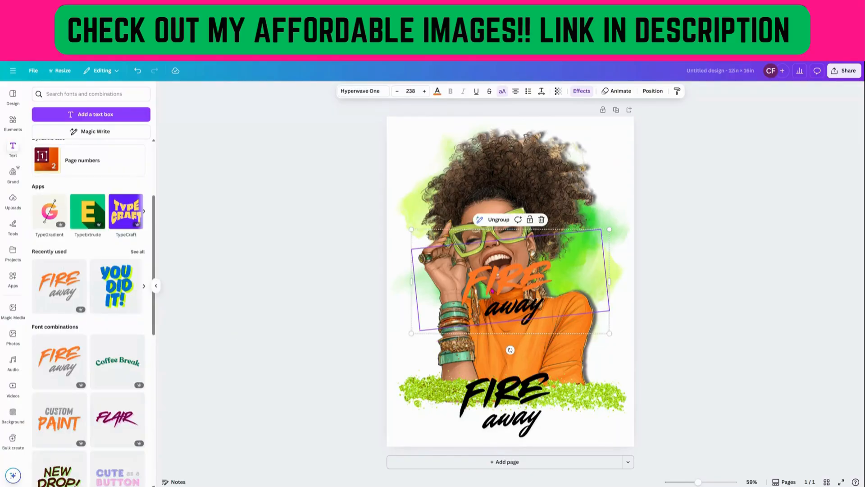
Delete the upper 'Fire away' text copy from the woman's middle.
key("Delete")
double_click(520, 309)
key("Delete")
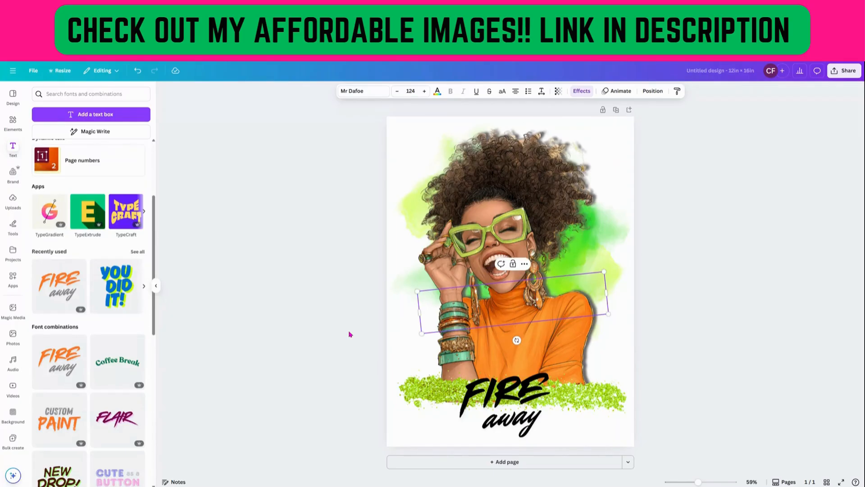
Ungroup the lower 'Fire away' text combination into its separate words.
left_click(498, 384)
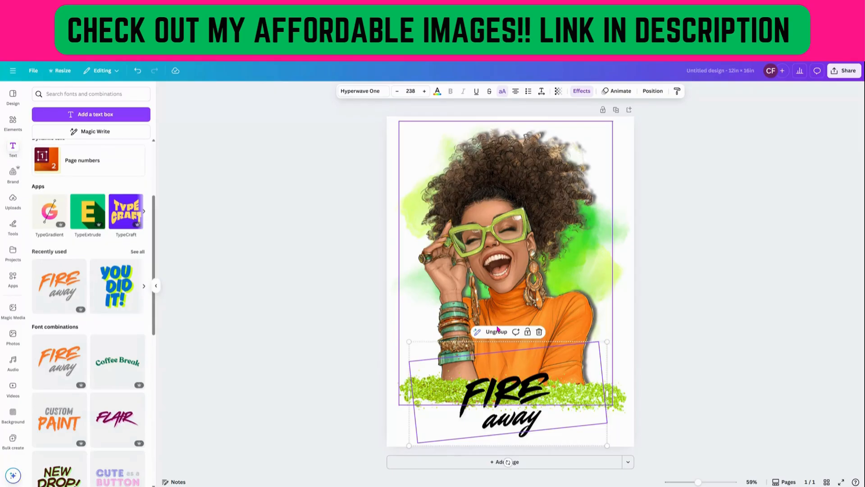
left_click(497, 331)
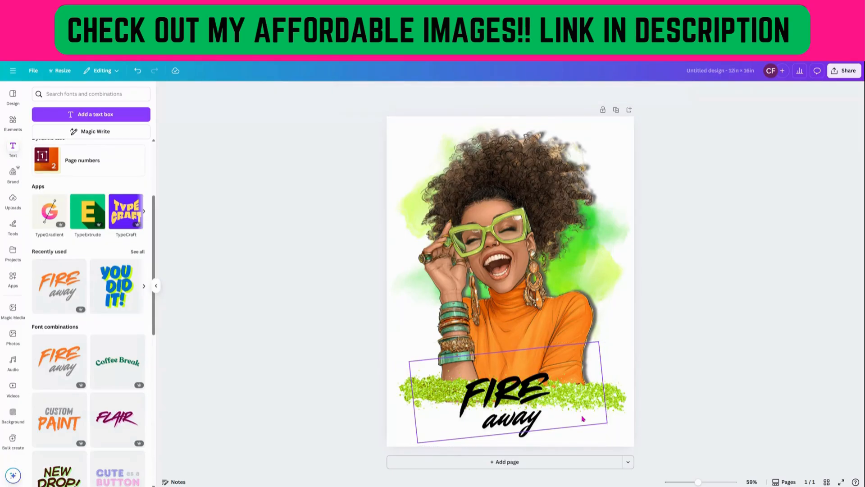
left_click(583, 419)
left_click(519, 432)
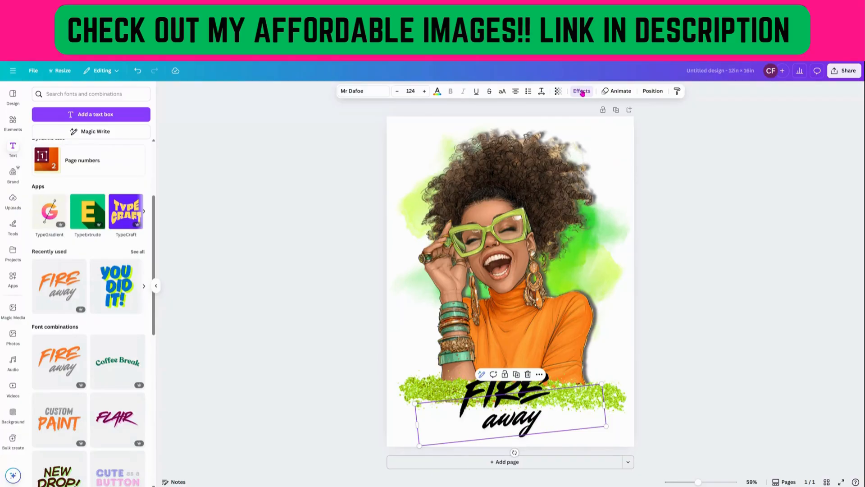
left_click(452, 392)
left_click(513, 418)
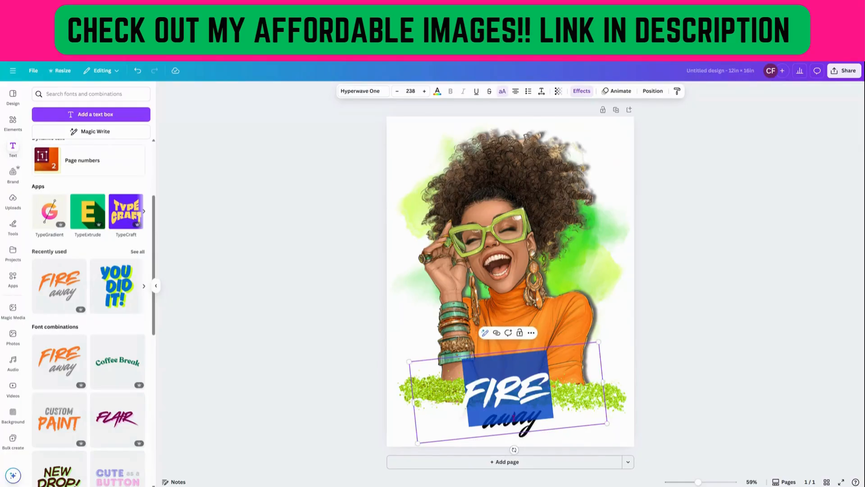
key("Escape")
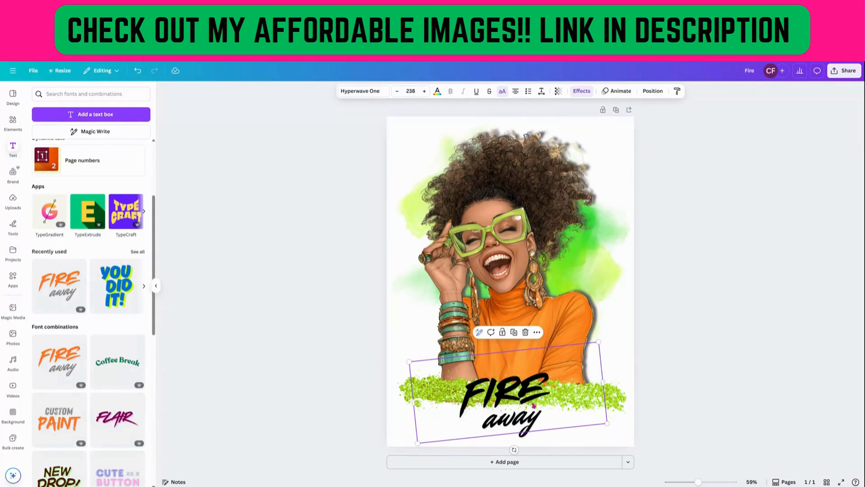
Move the 'FIRE' word up onto the woman's orange top, away from 'away'.
left_click_drag(533, 405, 532, 333)
left_click(527, 430)
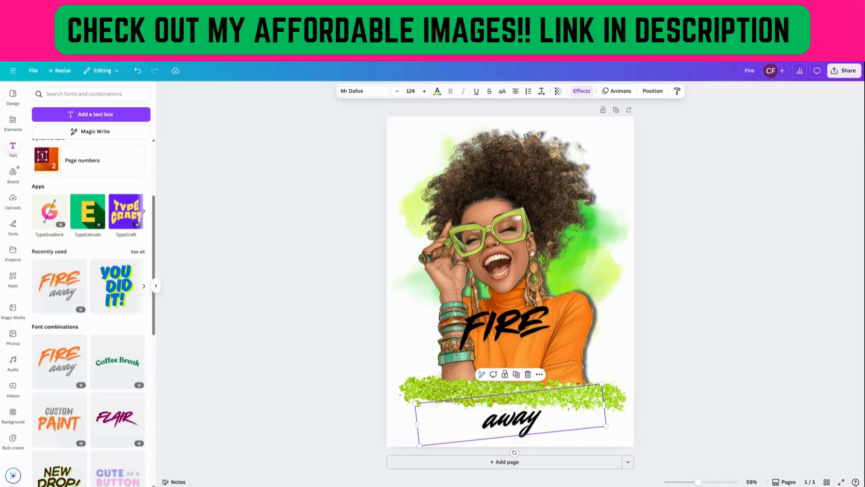
Replace the word 'FIRE' with "LET'S" and the word 'away' with "go!!".
double_click(512, 327)
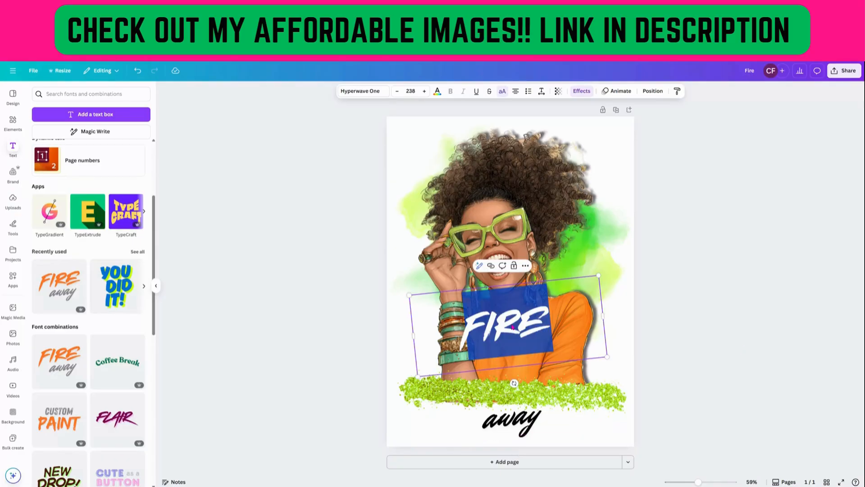
type("LET'S")
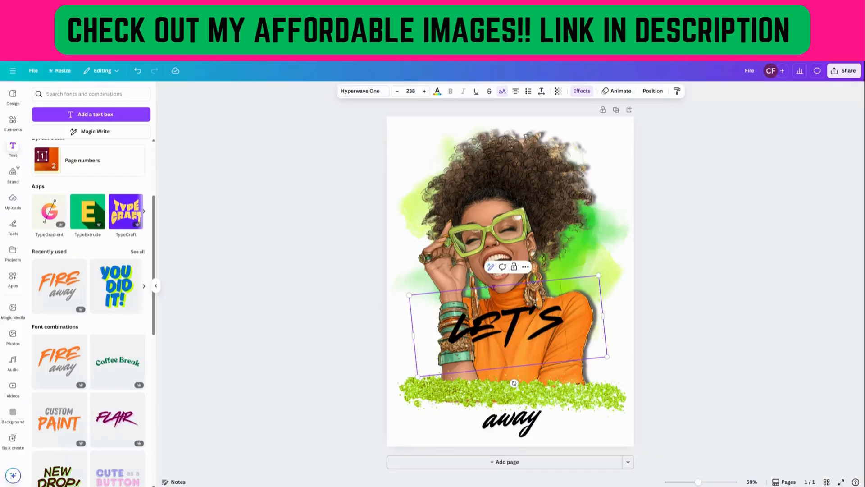
double_click(517, 422)
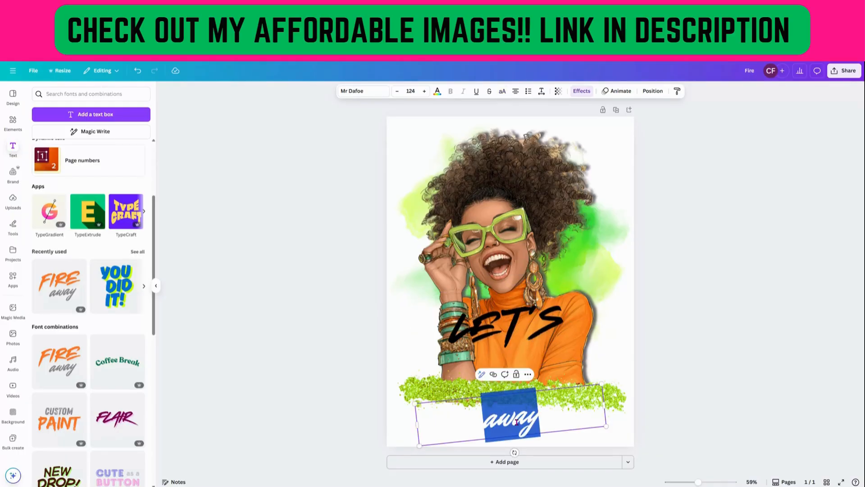
type("go!!")
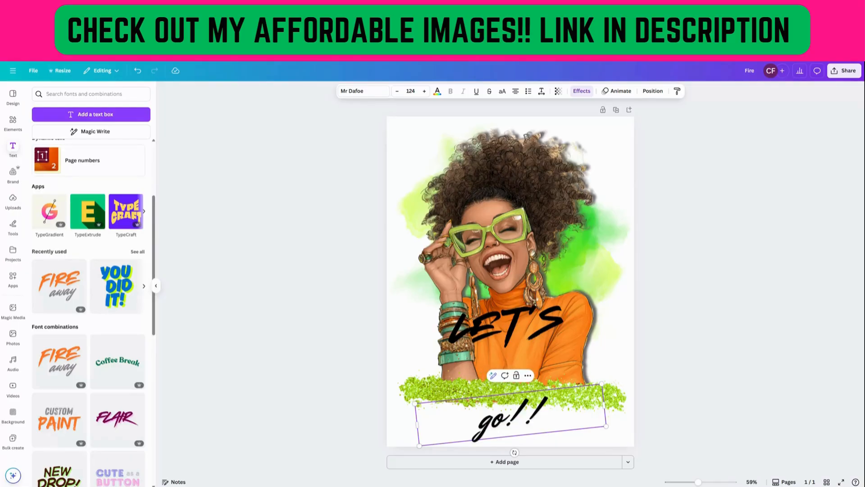
Move "LET'S" down onto the green strip just above "go!!" and nudge both words into place.
left_click_drag(501, 332, 507, 379)
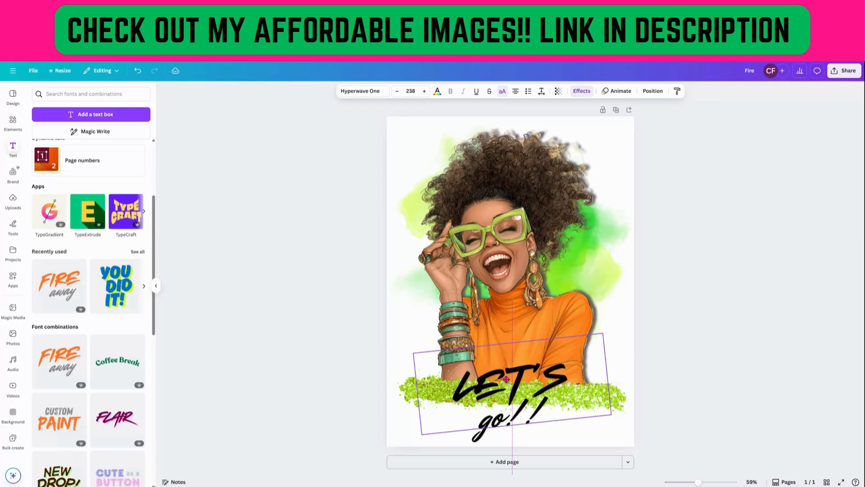
left_click_drag(492, 431, 492, 436)
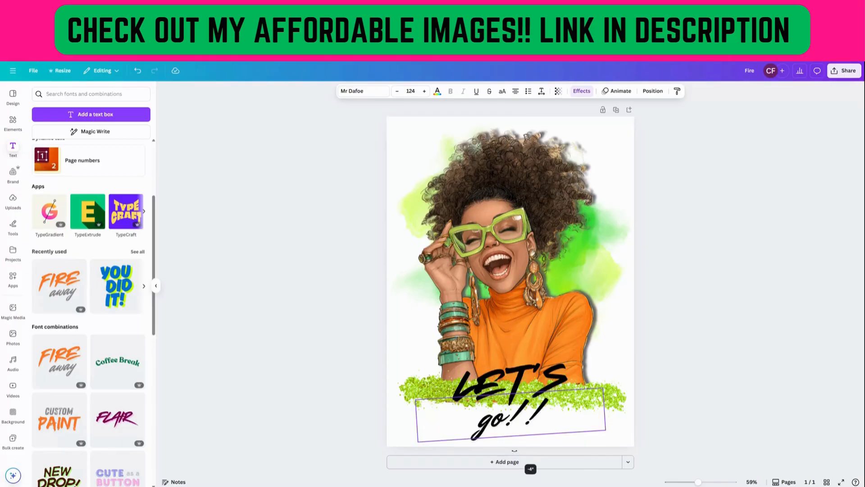
left_click_drag(559, 380, 559, 371)
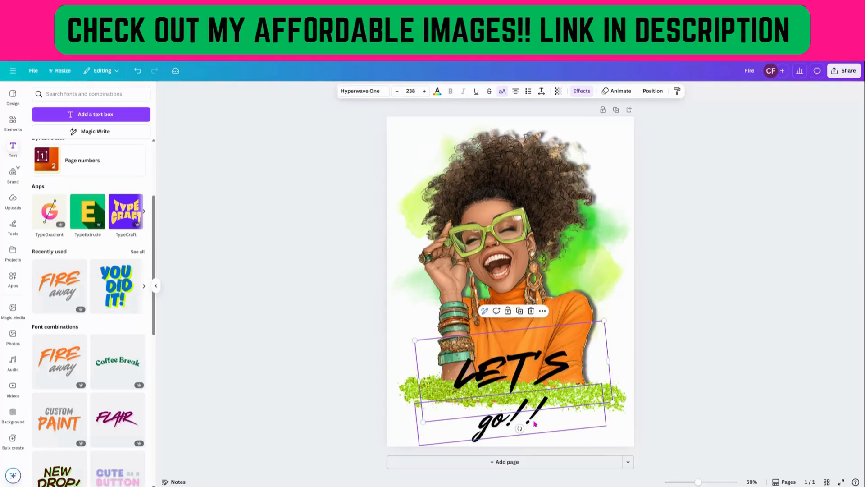
Select both words together and scale them up to span the lower part of the page.
left_click(534, 424)
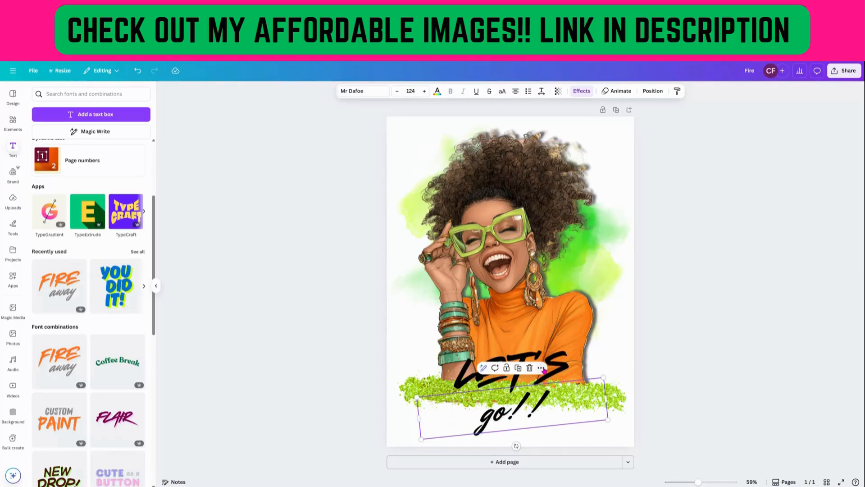
left_click(563, 371)
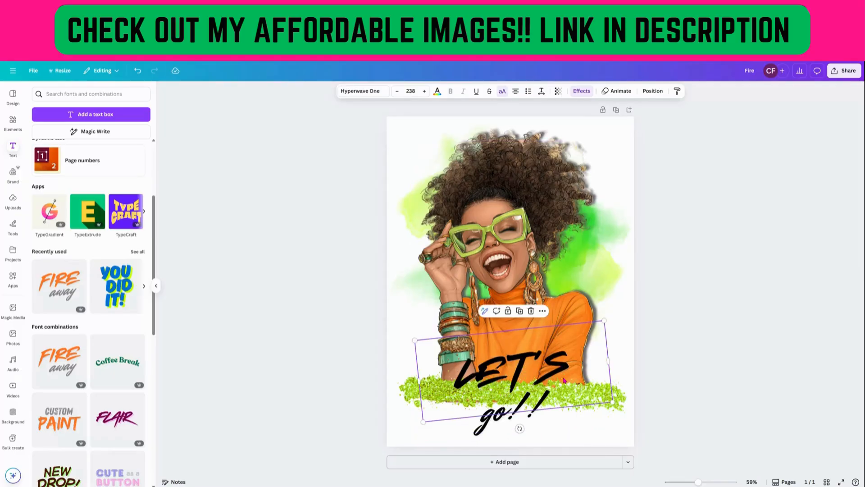
left_click(550, 426, "shift")
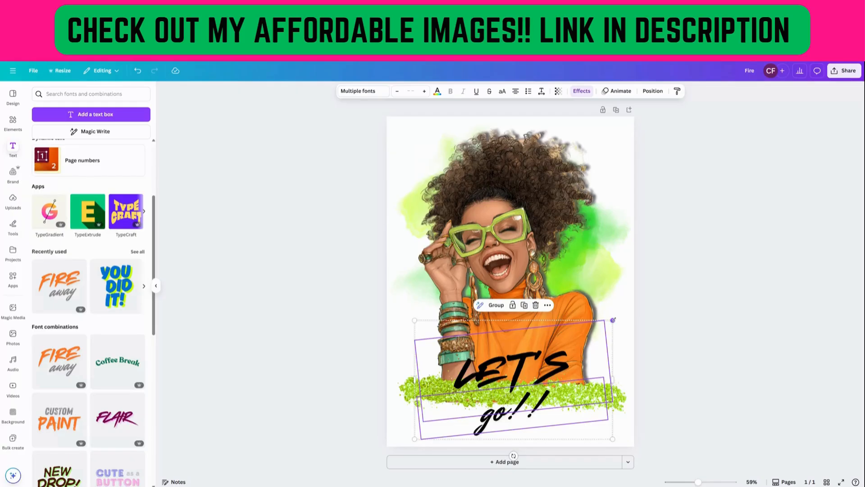
left_click_drag(613, 319, 679, 280)
left_click_drag(618, 346, 583, 343)
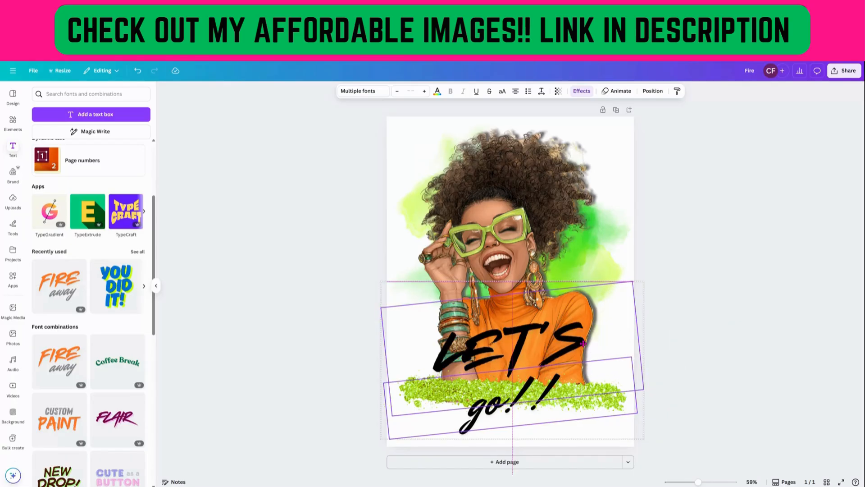
left_click_drag(644, 281, 666, 279)
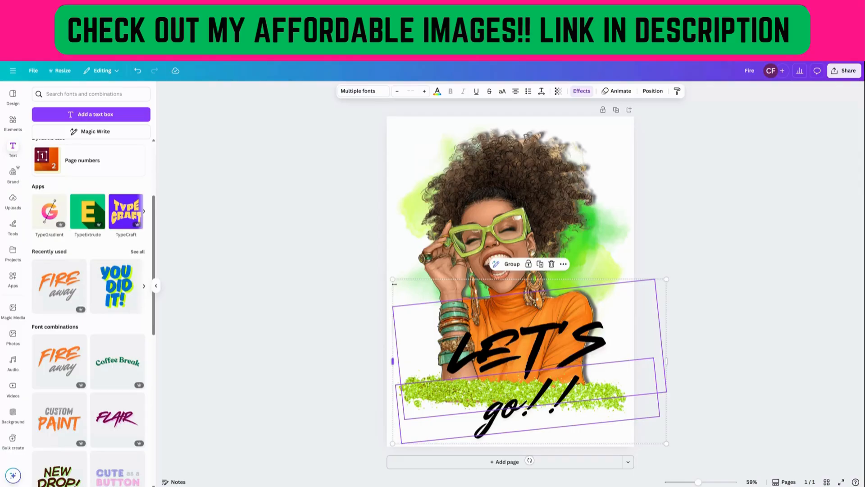
left_click_drag(395, 284, 376, 282)
left_click(328, 359)
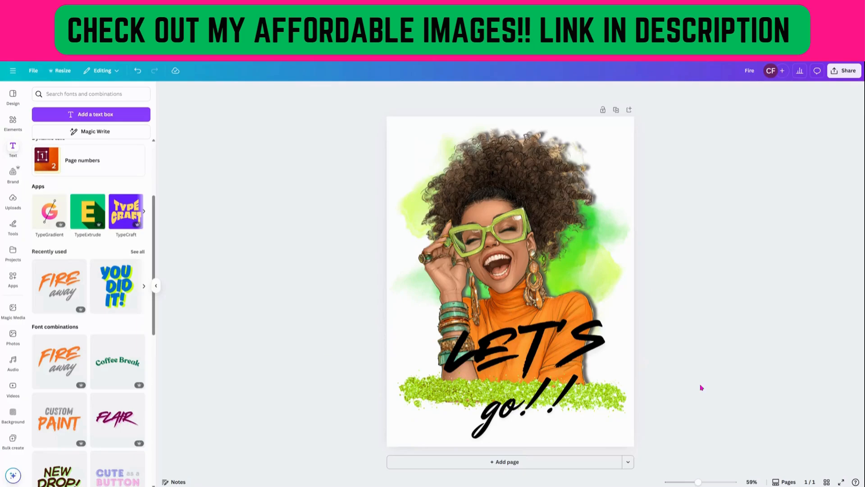
Give "LET'S" a white Outline effect with thickness 8.
left_click(543, 340)
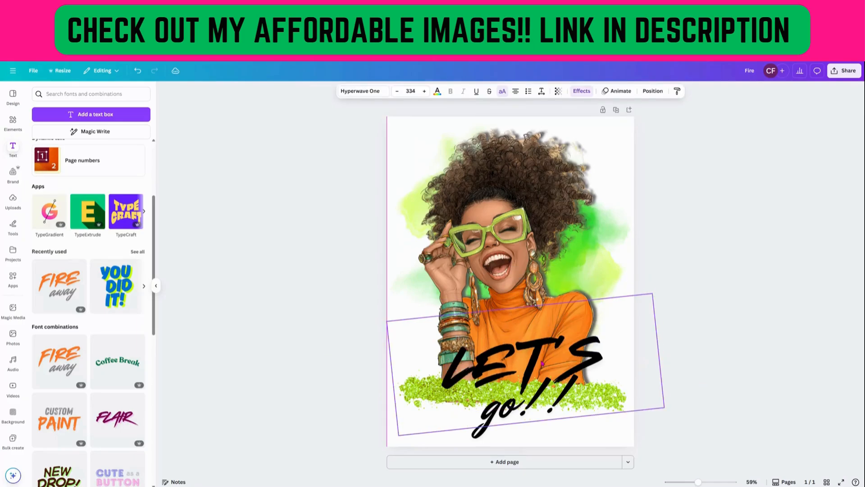
left_click(505, 431)
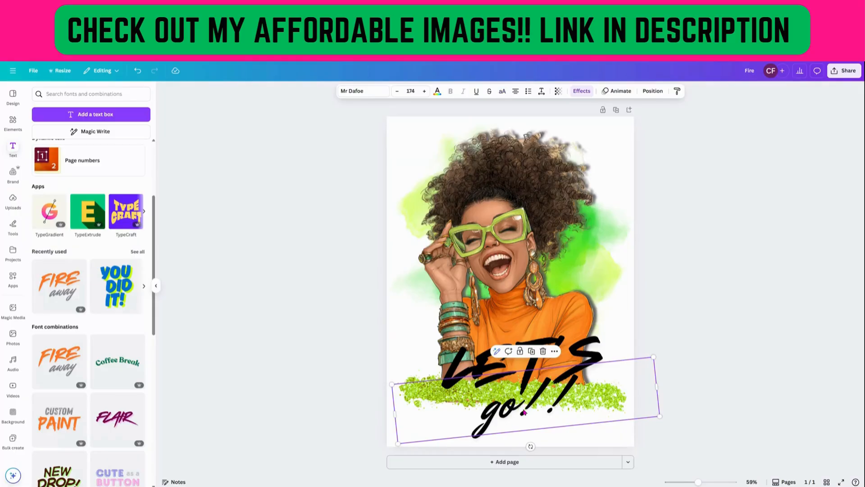
left_click(528, 359)
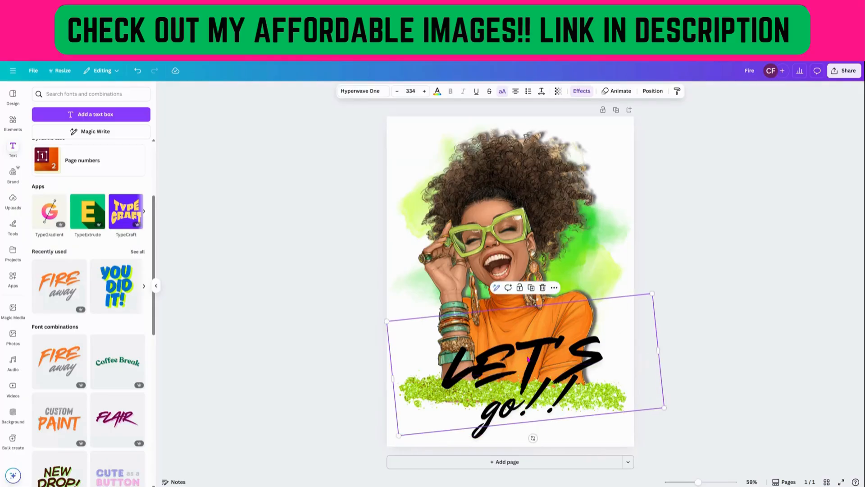
left_click(582, 92)
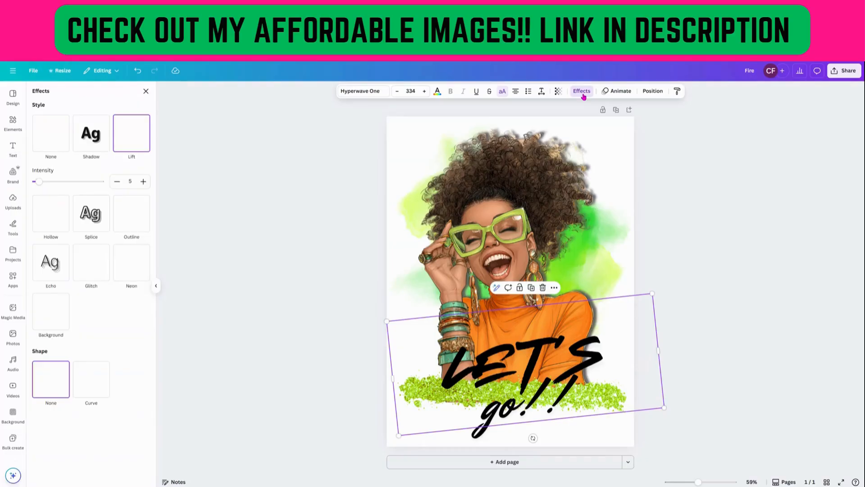
left_click(125, 220)
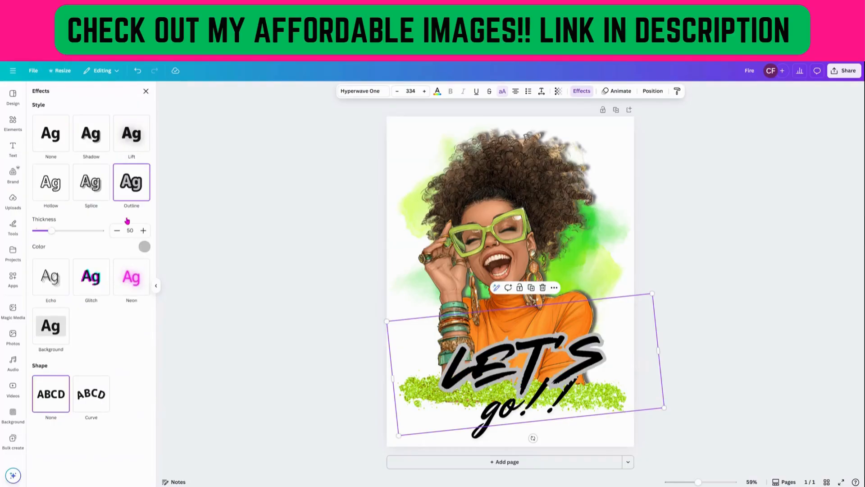
left_click(145, 246)
left_click(108, 282)
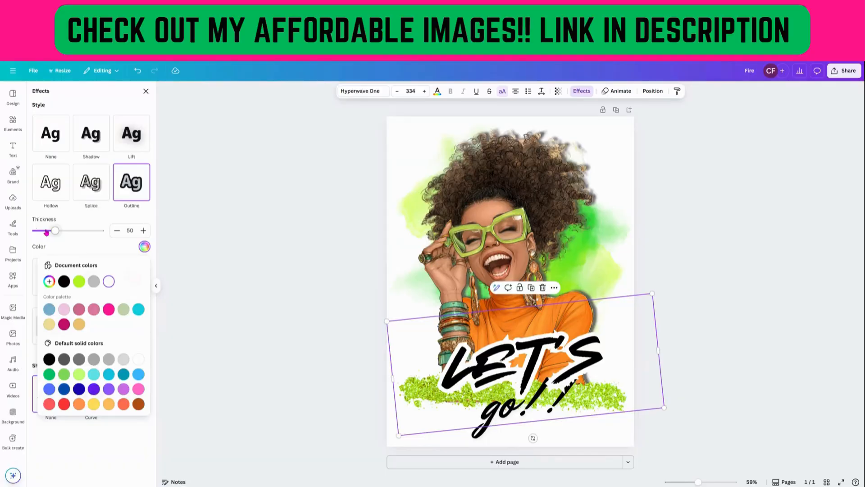
left_click_drag(46, 231, 39, 230)
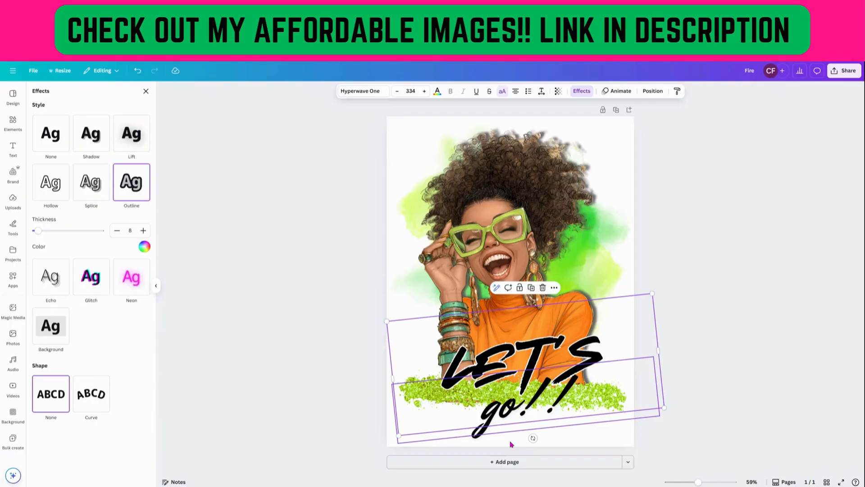
Give "go!!" a white Outline effect with thickness 47.
left_click(495, 434)
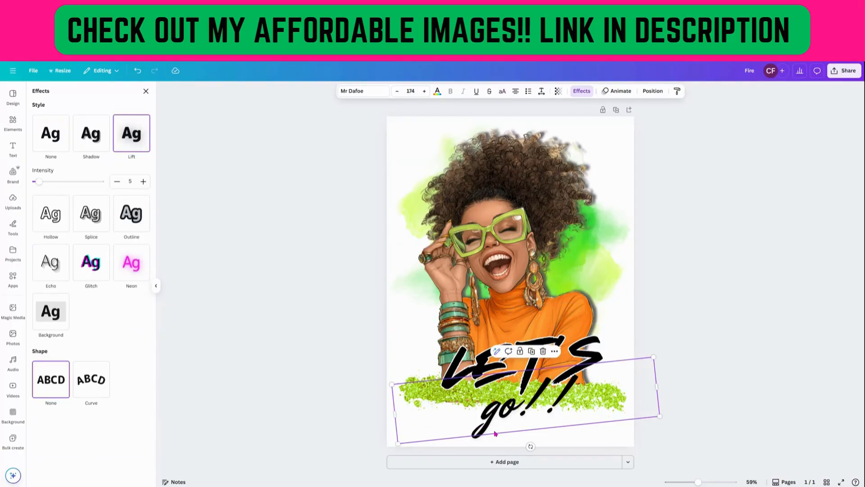
left_click(141, 230)
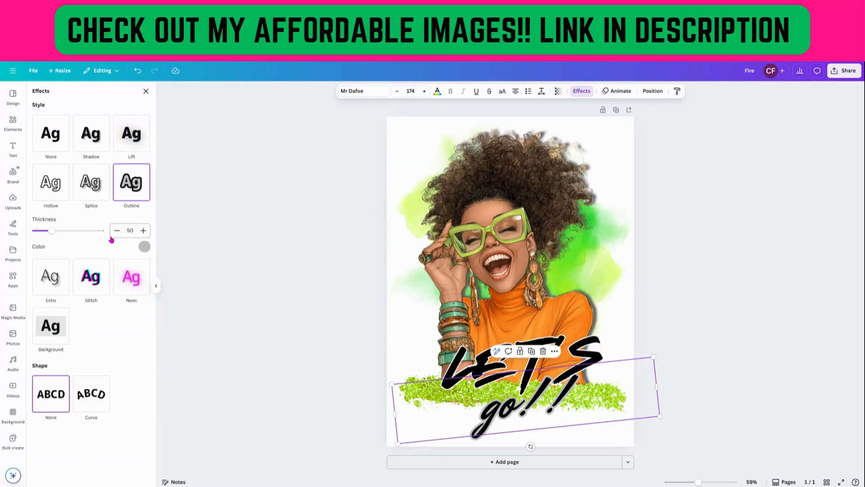
left_click(144, 247)
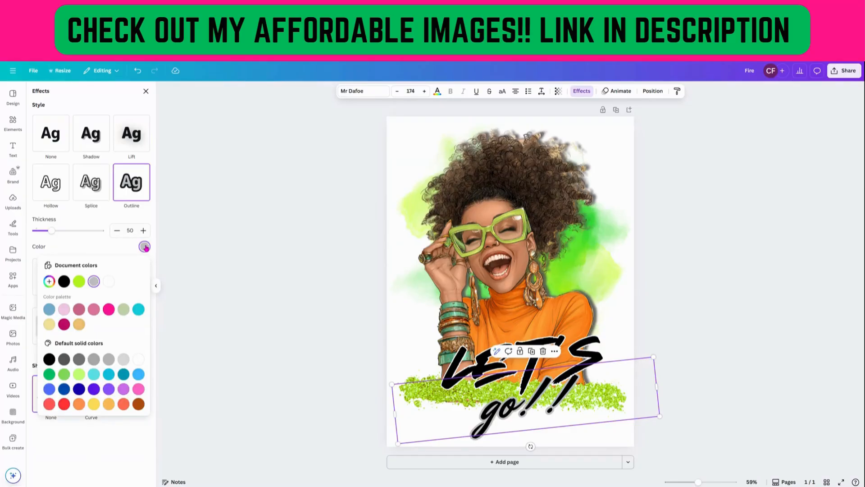
left_click(109, 281)
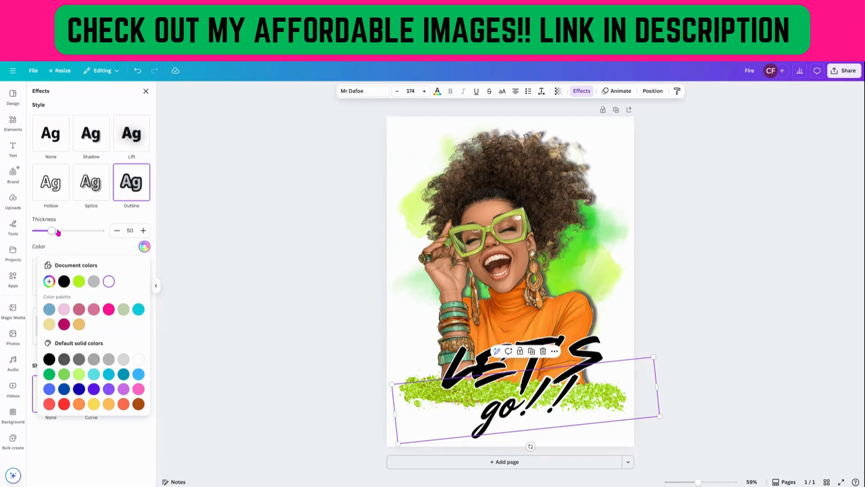
left_click_drag(57, 233, 50, 230)
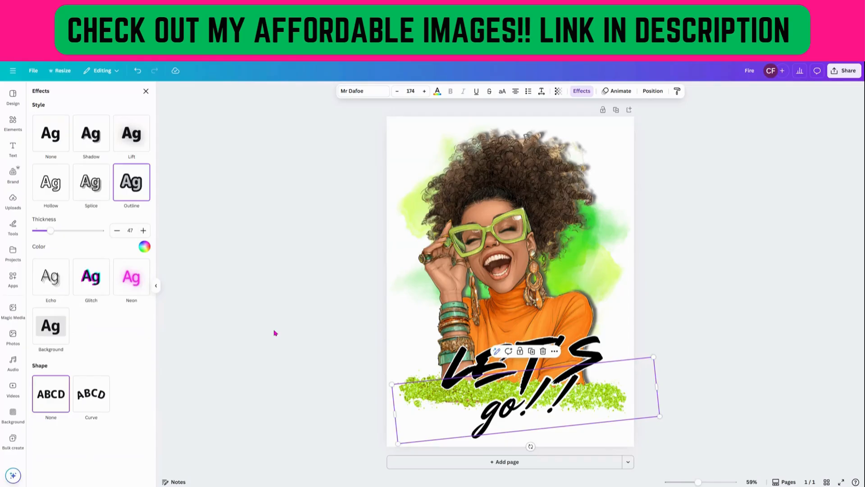
Reposition and narrow the "go!!" text beneath "LET'S", then select the woman image.
mouse_move(516, 423)
left_mouse_down()
mouse_move(510, 401)
mouse_move(516, 432)
mouse_move(499, 420)
left_mouse_up()
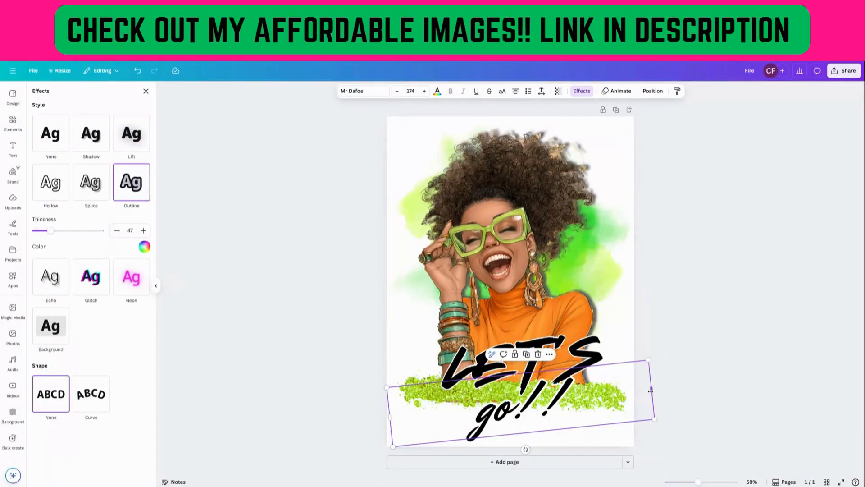
left_click_drag(650, 390, 630, 391)
left_click_drag(479, 426, 497, 424)
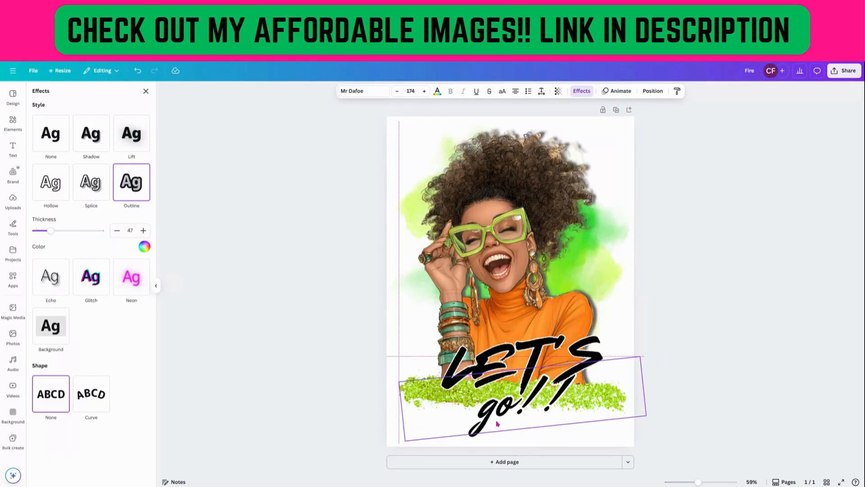
left_click(519, 281)
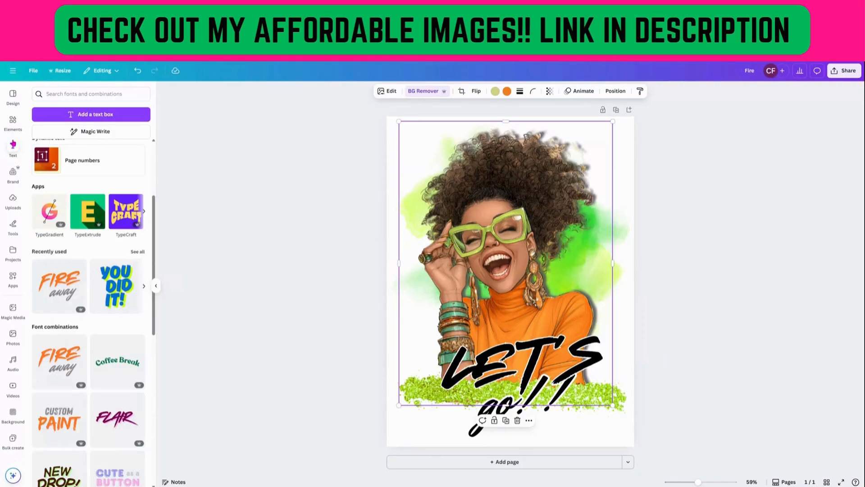
Search the graphics for "gold speckles" and add a speckle graphic, enlarging it to about 11.9 × 9.6 in over the top of the page.
left_click(13, 122)
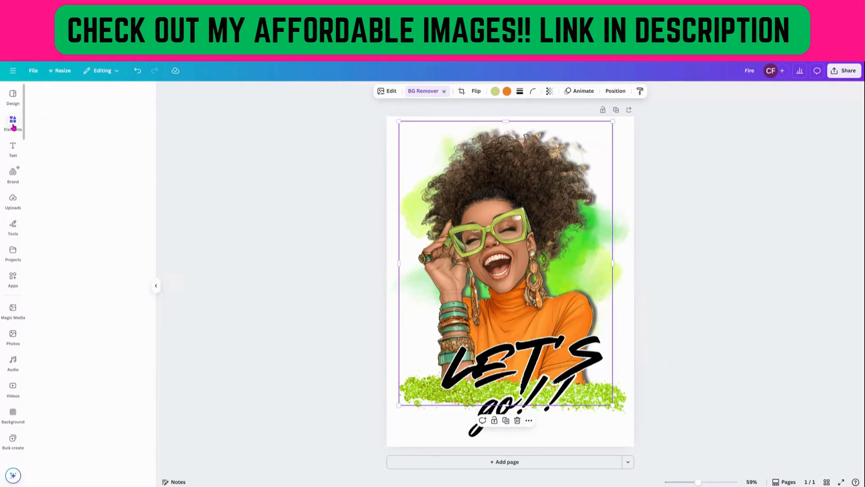
left_click(60, 94)
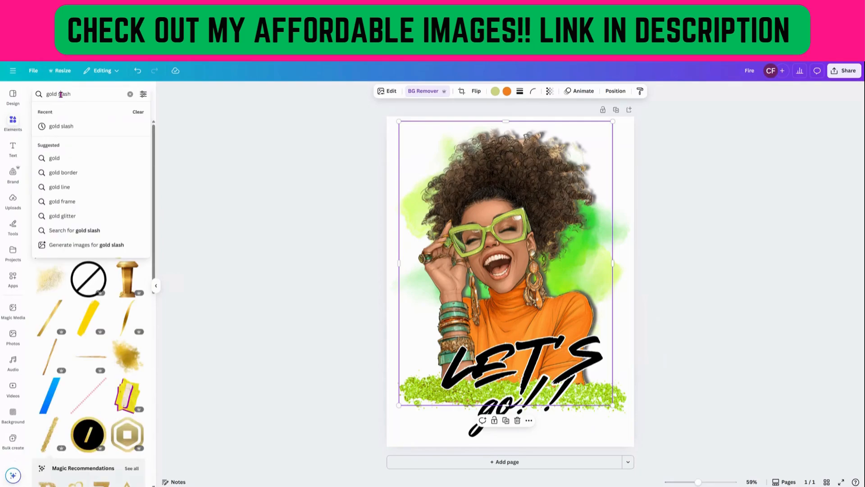
double_click(60, 94)
type("spe")
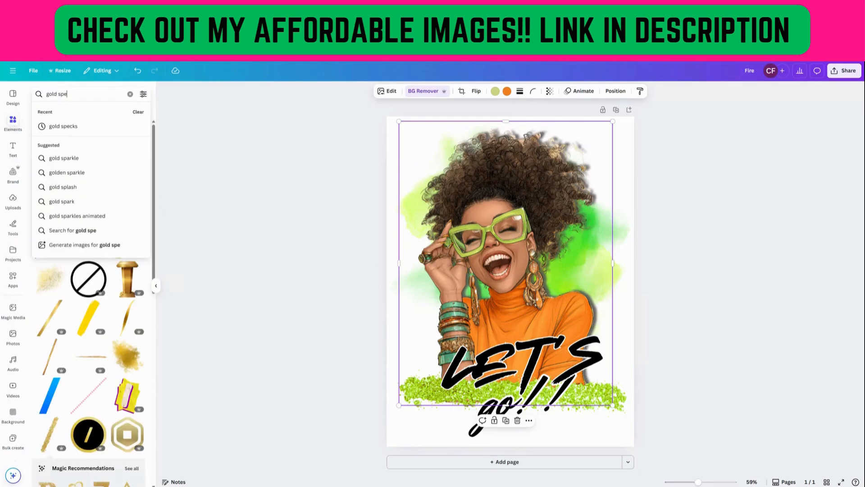
type("ckles")
key("Return")
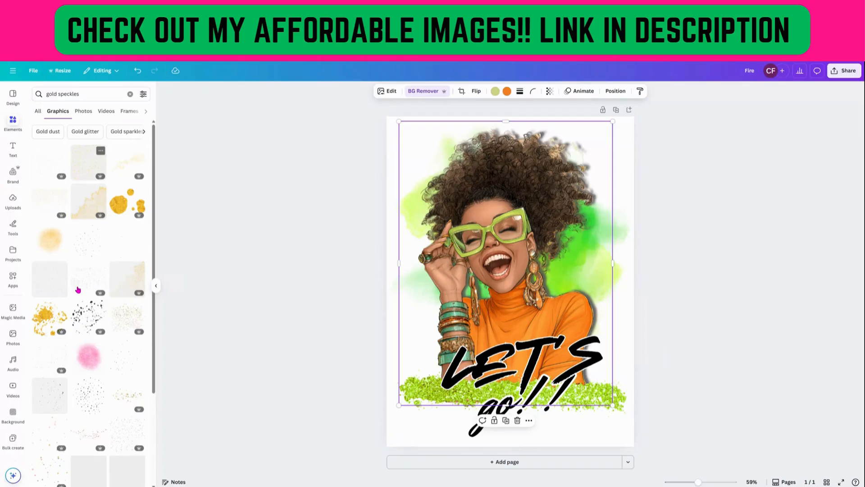
scroll(77, 289, "down", 3)
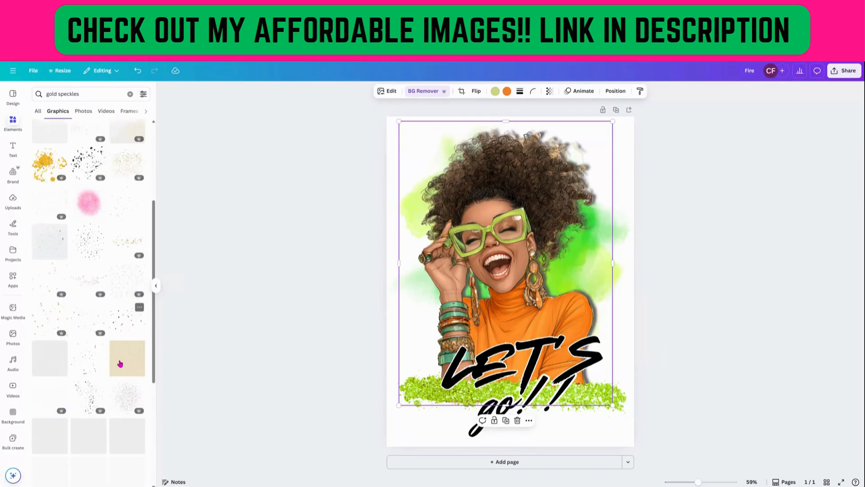
scroll(120, 363, "up", 3)
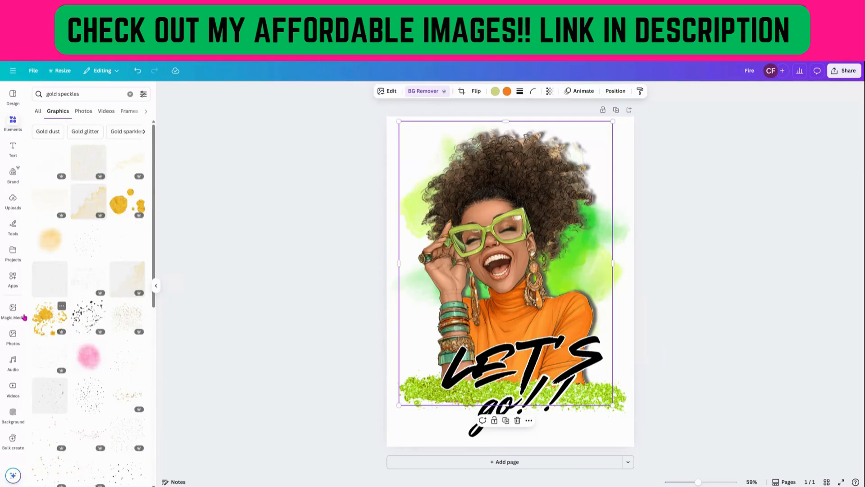
left_click_drag(122, 316, 453, 196)
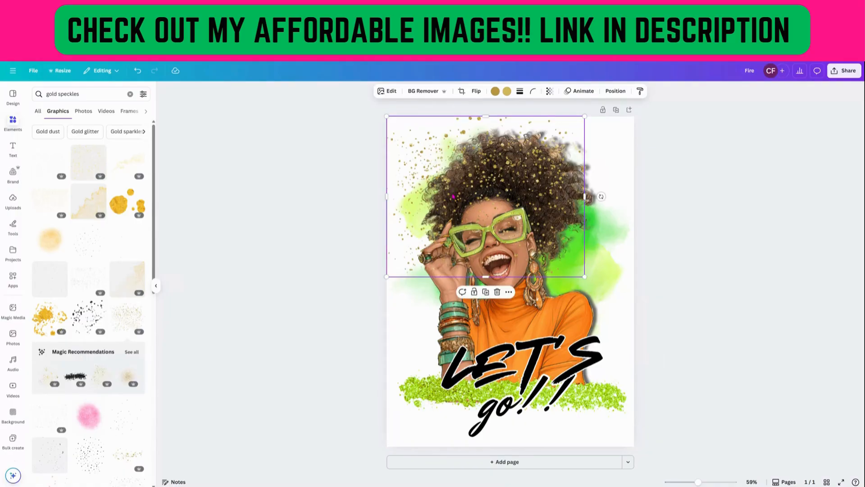
left_click_drag(584, 276, 636, 312)
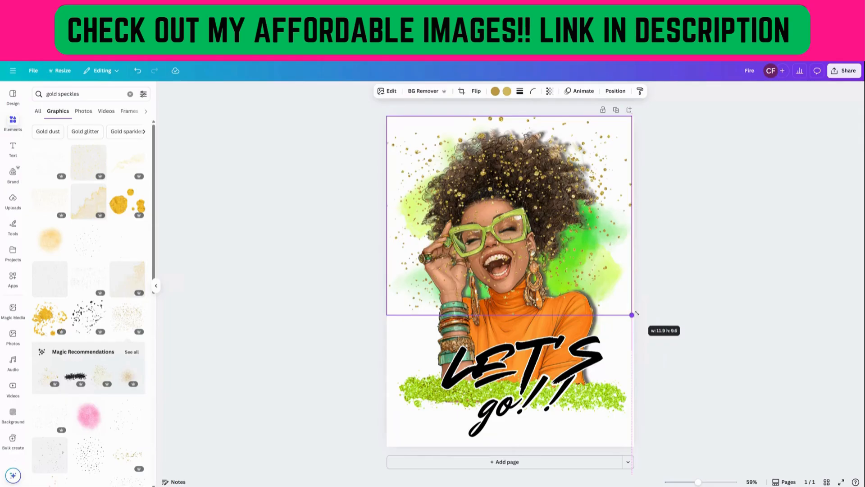
Move the gold speckle layer down behind the woman image in the layer order.
right_click(581, 192)
left_click(620, 92)
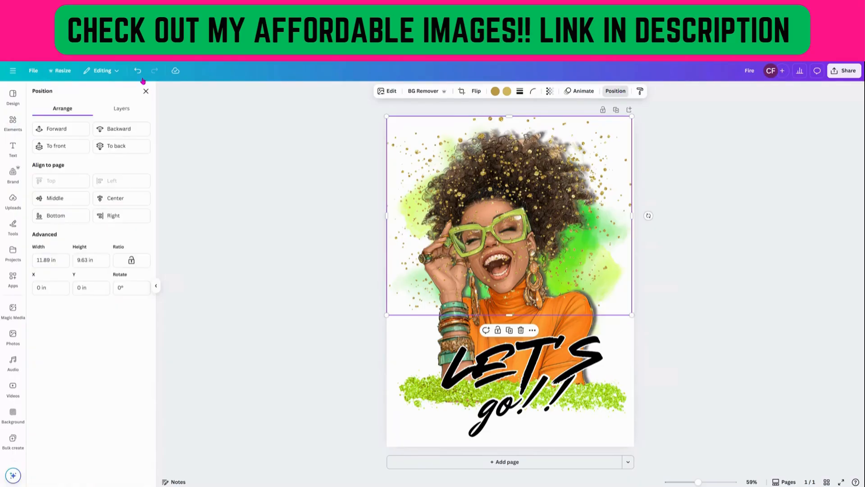
left_click(122, 110)
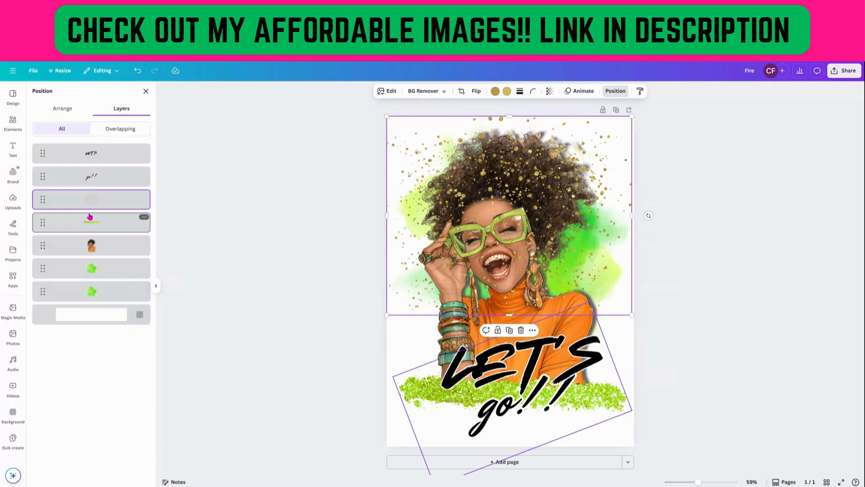
left_click_drag(90, 217, 128, 254)
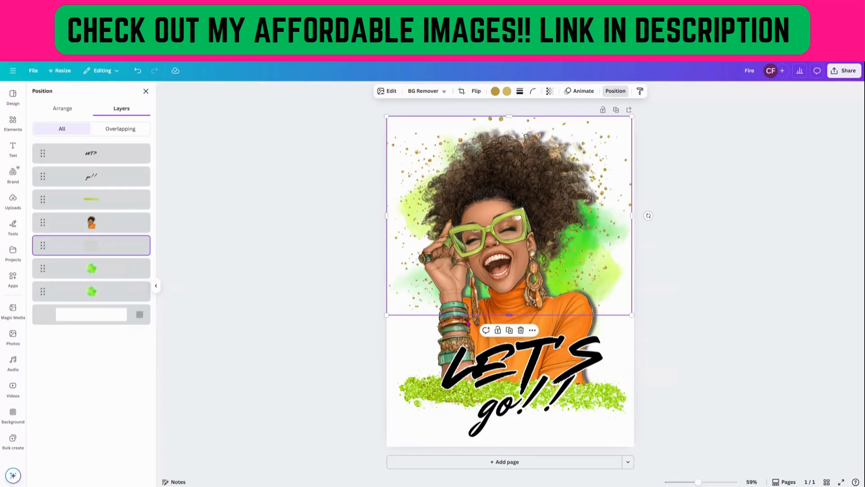
left_click_drag(607, 164, 623, 161)
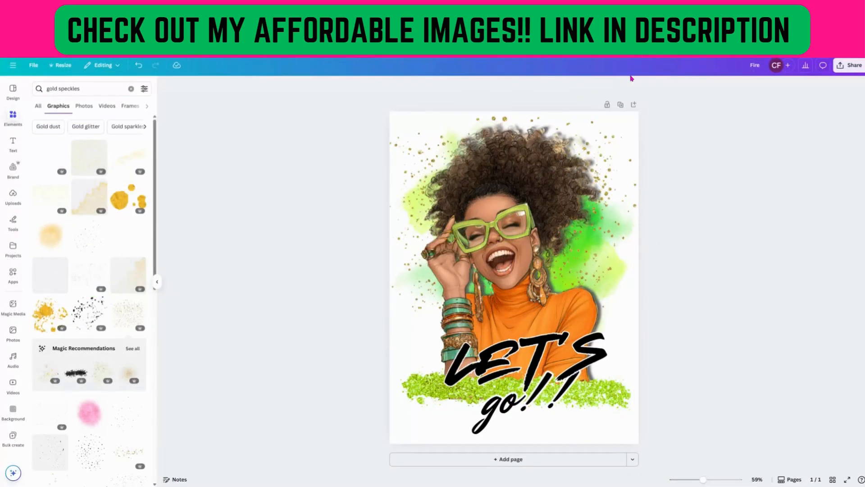
Open the PNG download settings, enable a transparent background and adjust the size multiplier.
left_click(853, 67)
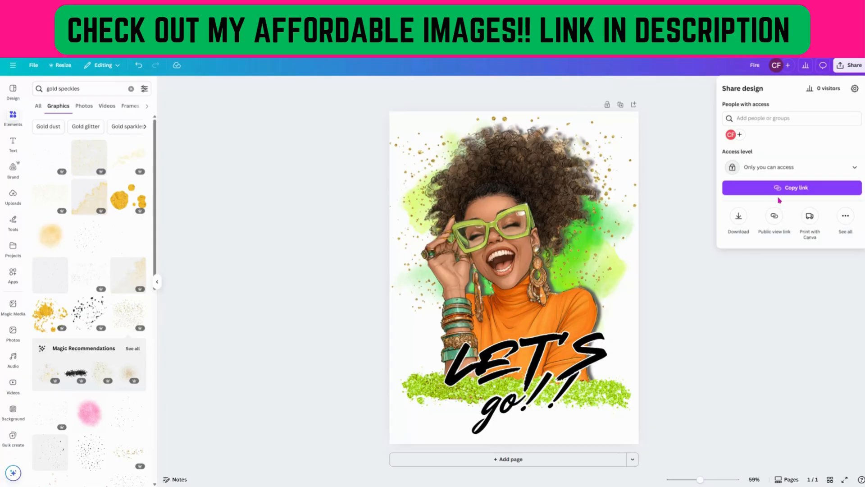
left_click(738, 216)
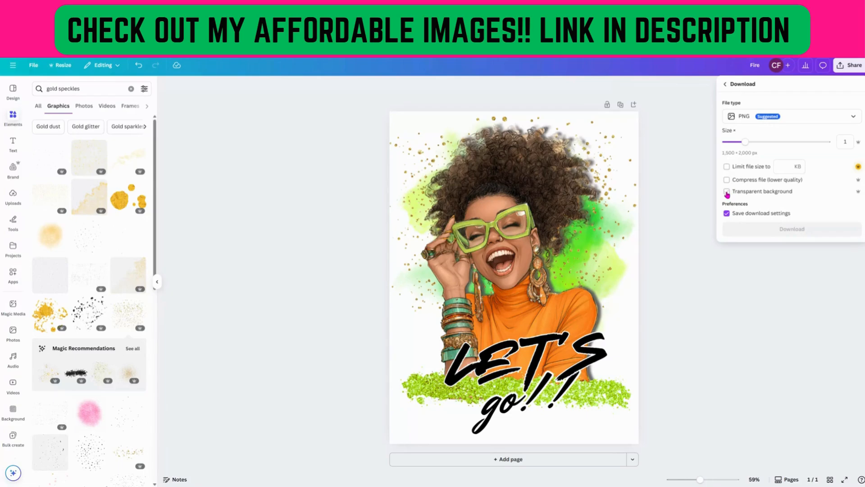
left_click(726, 193)
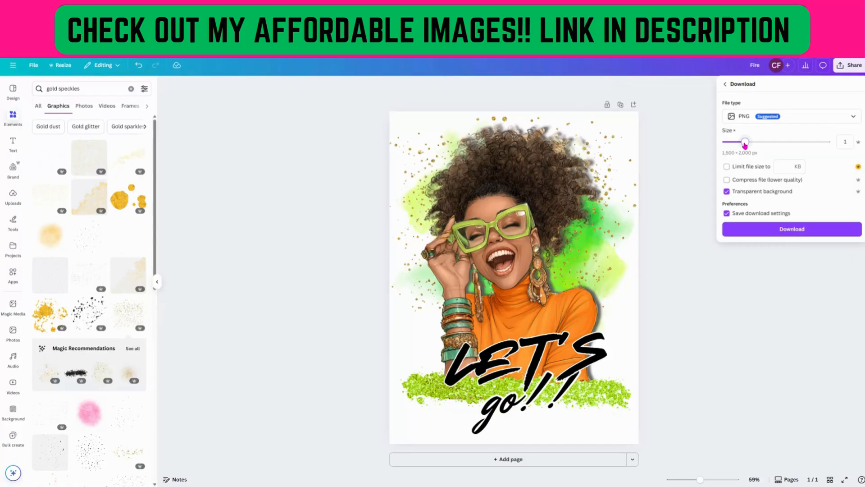
left_click_drag(746, 144, 788, 145)
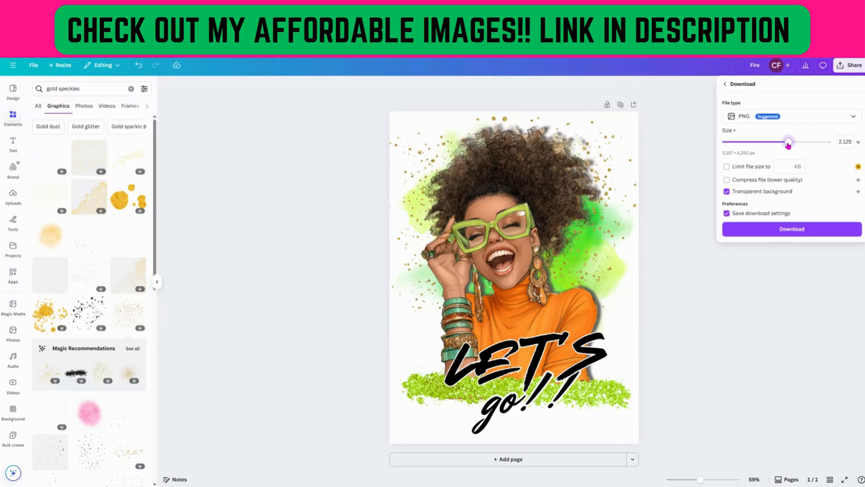
left_click_drag(788, 145, 782, 144)
left_click_drag(784, 142, 766, 149)
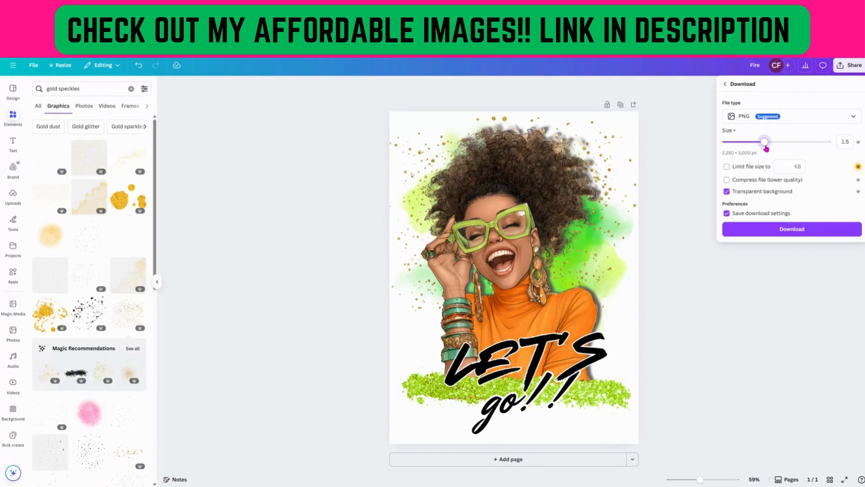
left_click_drag(767, 147, 780, 147)
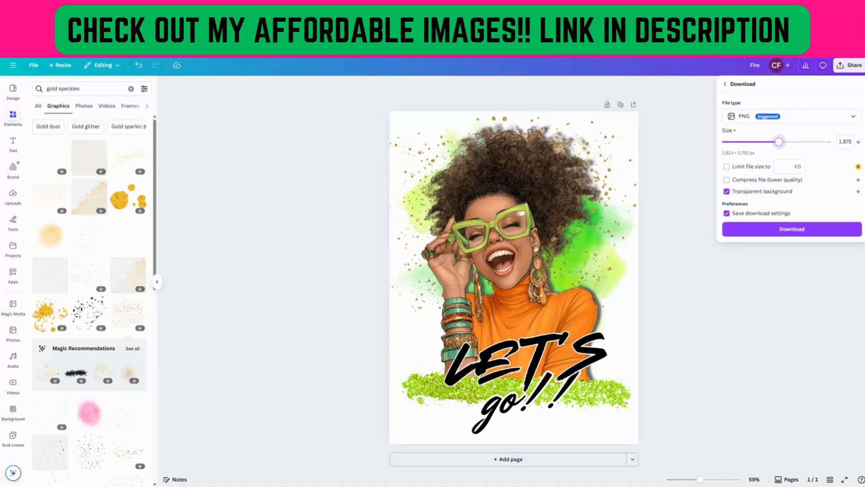
left_click_drag(778, 142, 788, 144)
left_click_drag(788, 141, 794, 142)
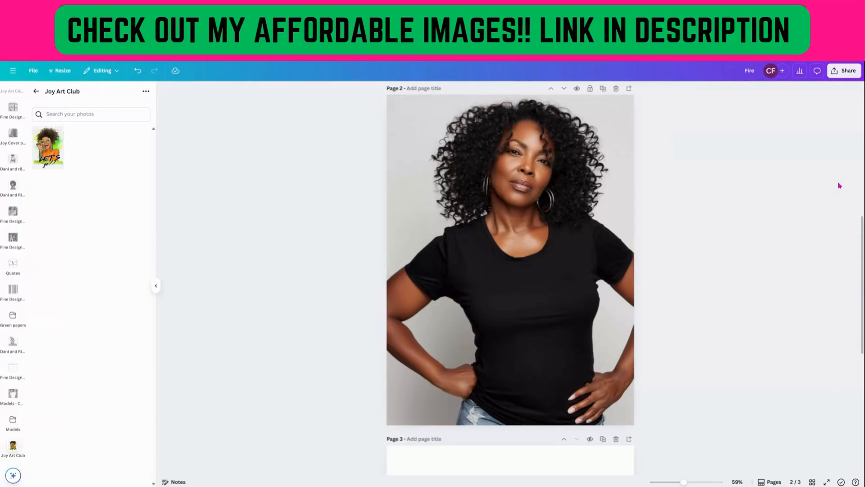
Place the exported design on the T-shirt mockup page, resize it to about 4.6 × 6.1 in and tilt it slightly.
left_click(420, 314)
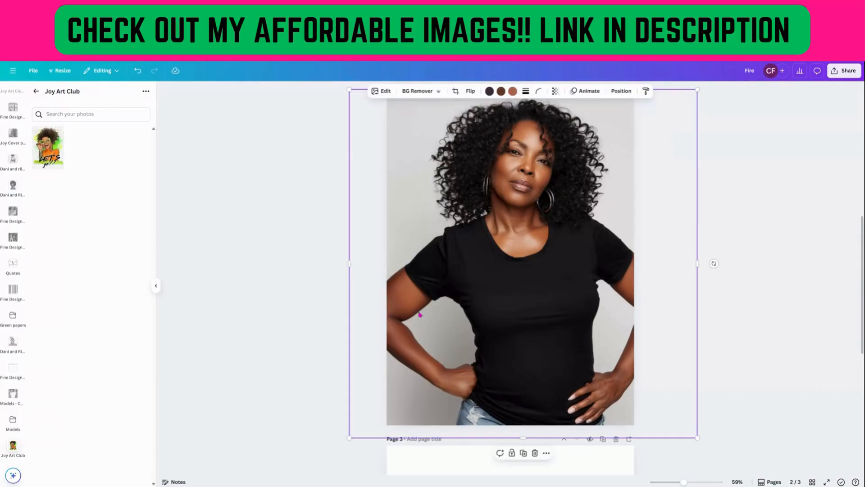
left_click(496, 266)
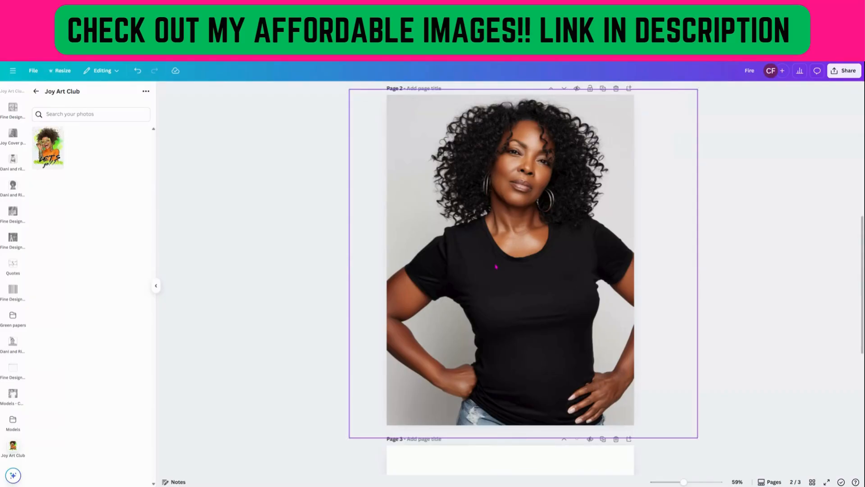
left_click(496, 267)
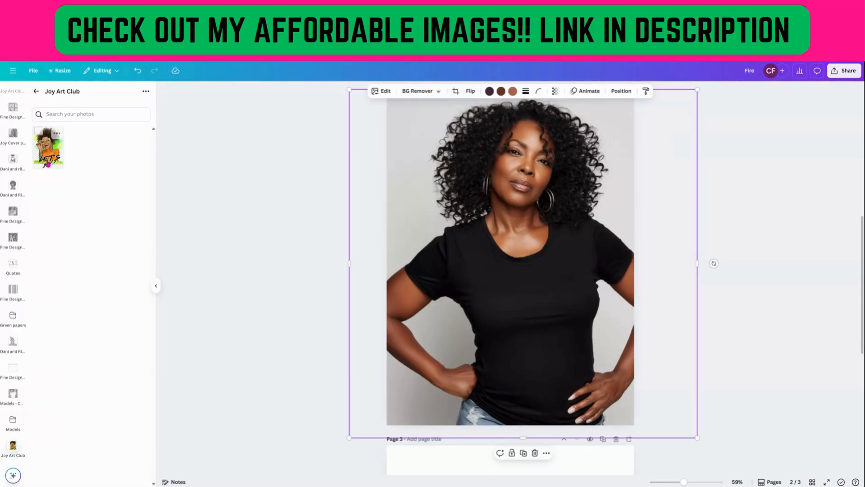
left_click(49, 165)
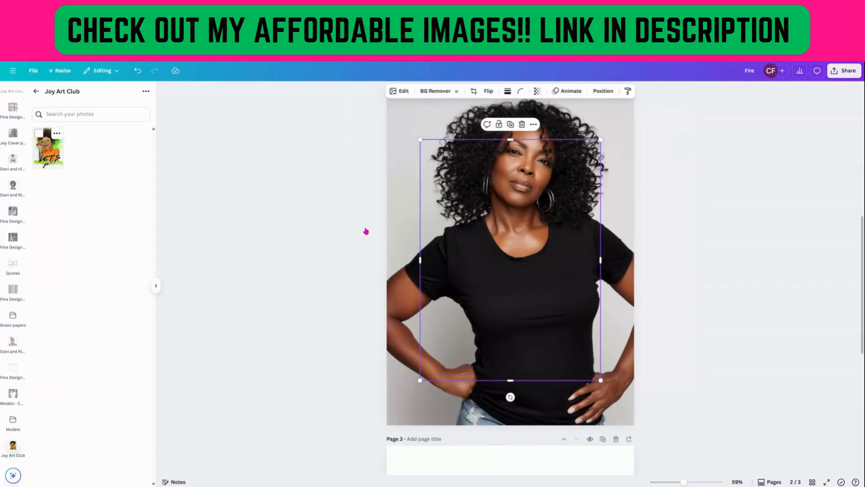
left_click_drag(420, 139, 514, 247)
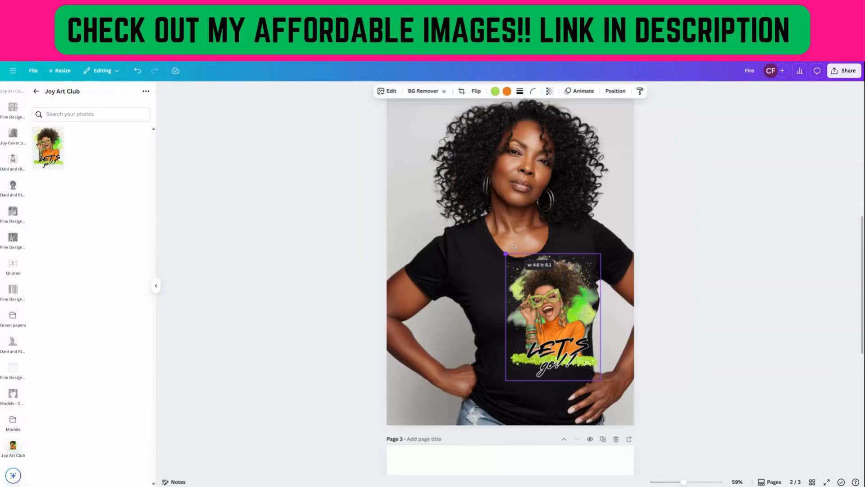
left_click_drag(563, 324, 549, 334)
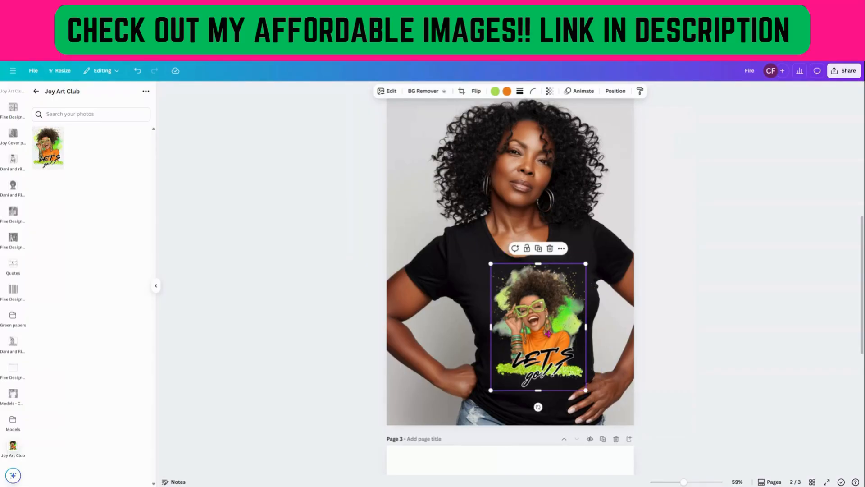
left_click_drag(538, 407, 544, 407)
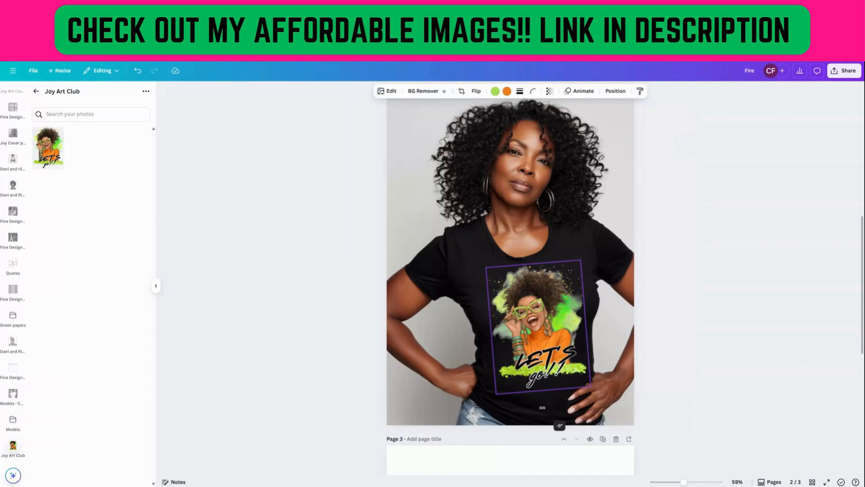
left_click_drag(542, 407, 543, 406)
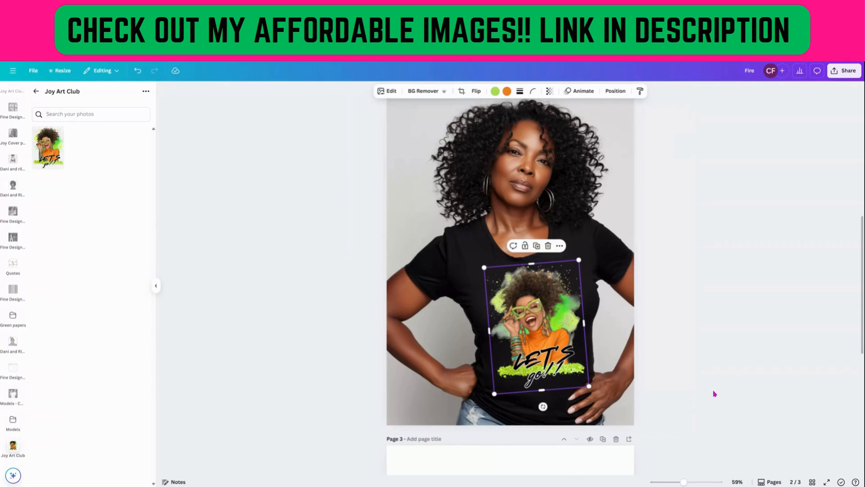
Zoom in and out to inspect the design on the T-shirt mockup.
left_click_drag(683, 482, 696, 482)
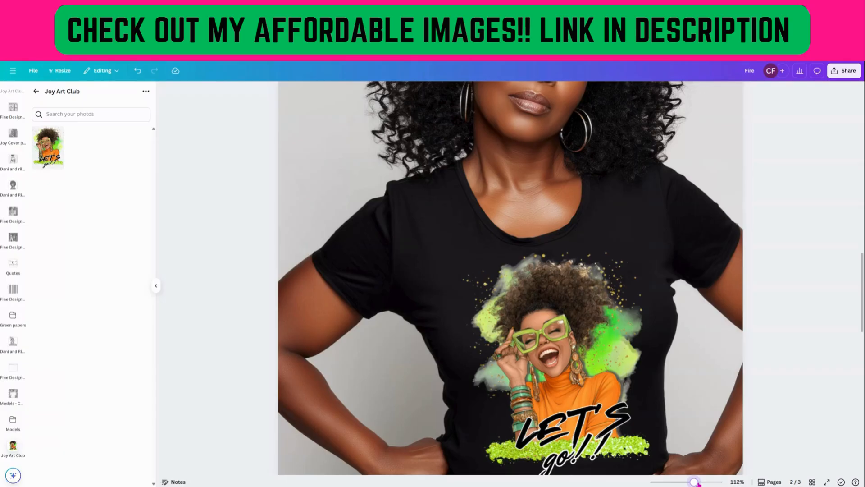
left_click_drag(694, 481, 687, 481)
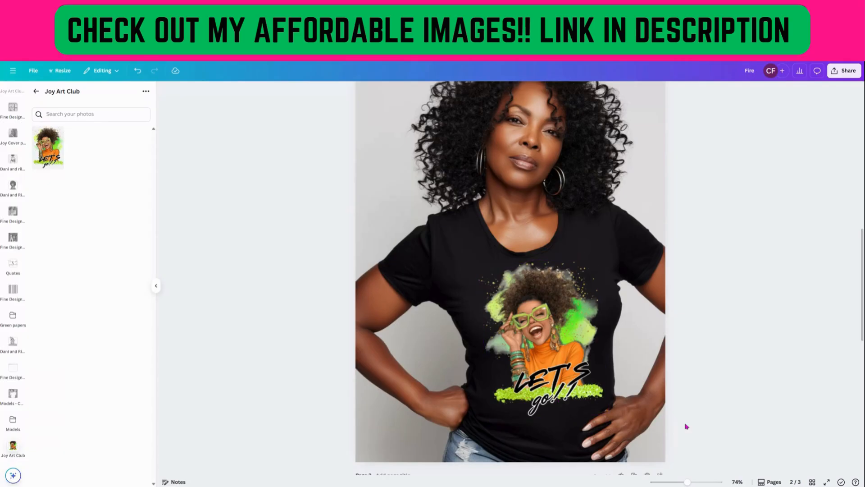
left_click_drag(687, 482, 682, 482)
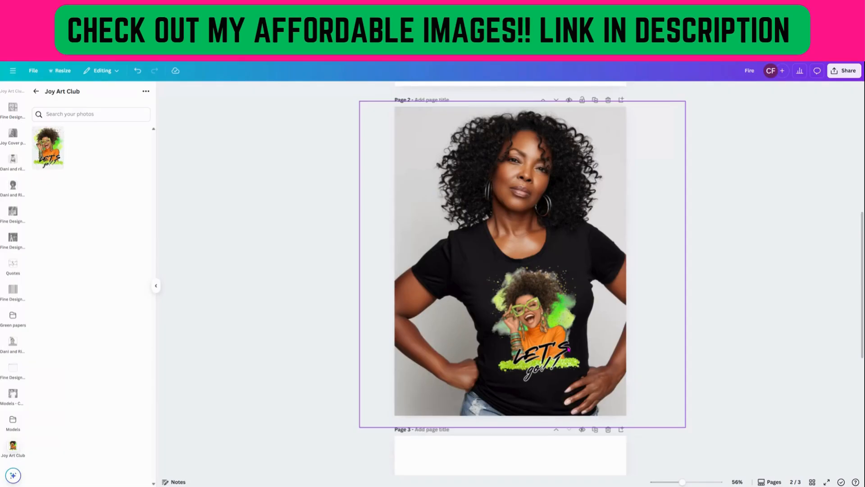
left_click(568, 348)
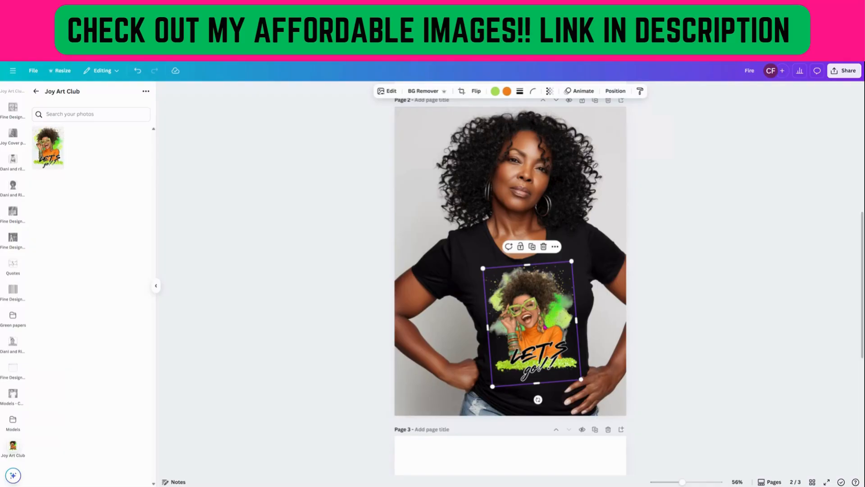
Make page 3's background black and add the design there, enlarging it to about 8 × 10.7 in.
scroll(522, 322, "down", 5)
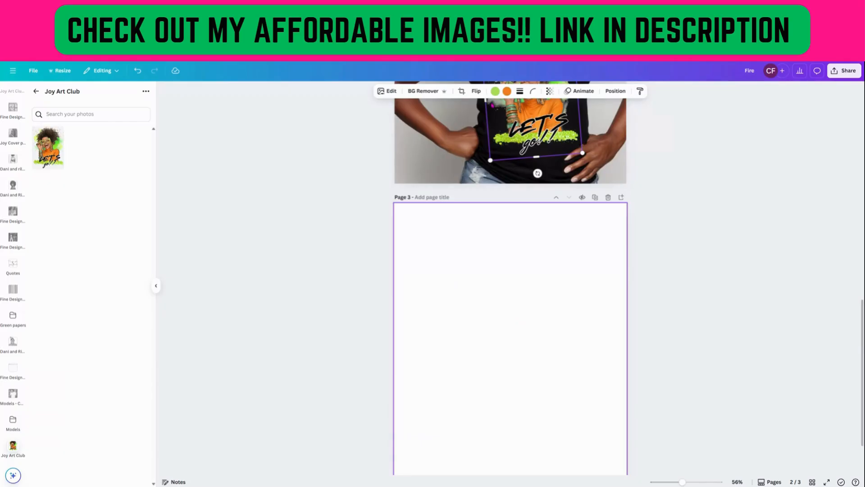
left_click(447, 238)
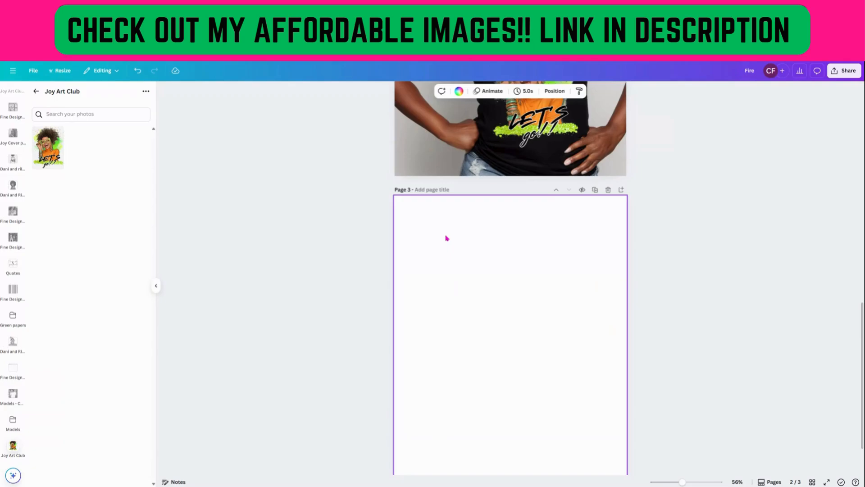
left_click(479, 91)
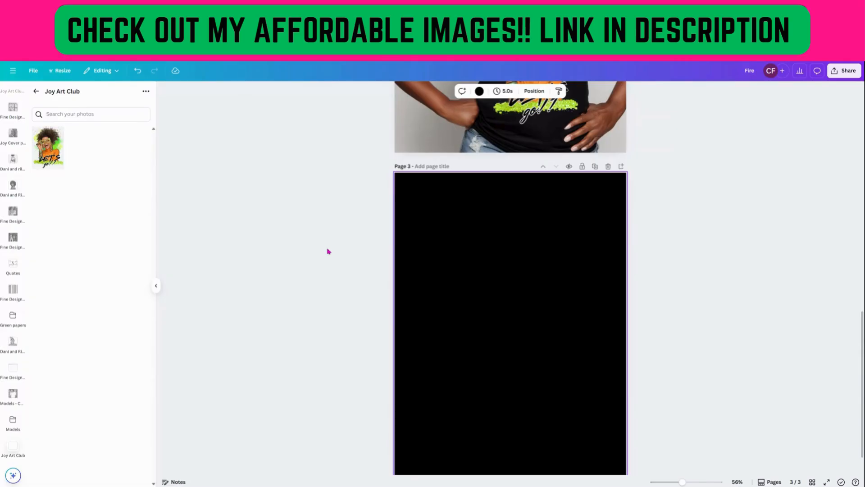
left_click(545, 337)
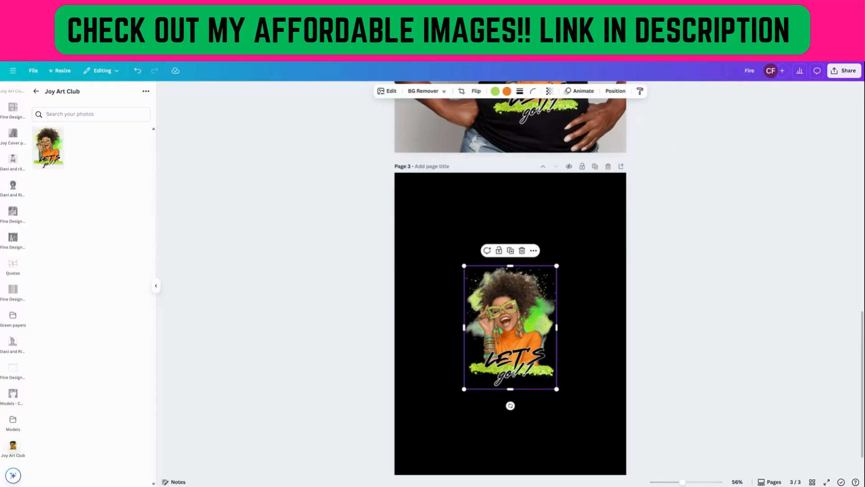
left_click_drag(464, 266, 380, 202)
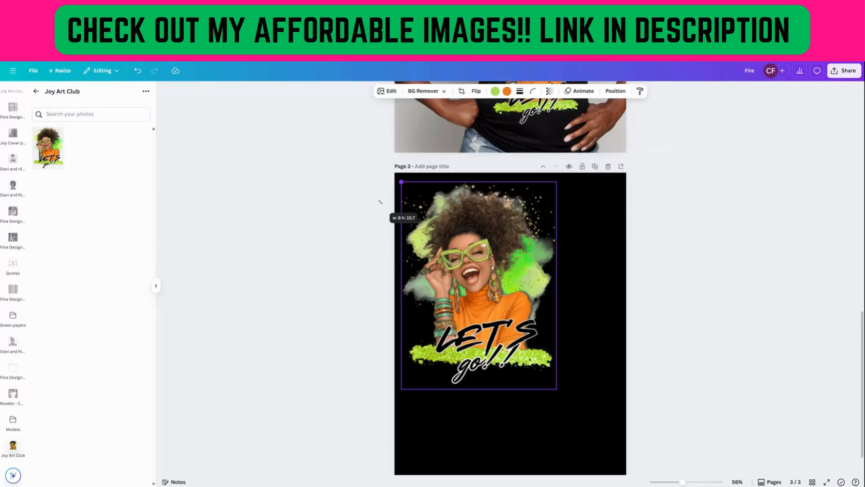